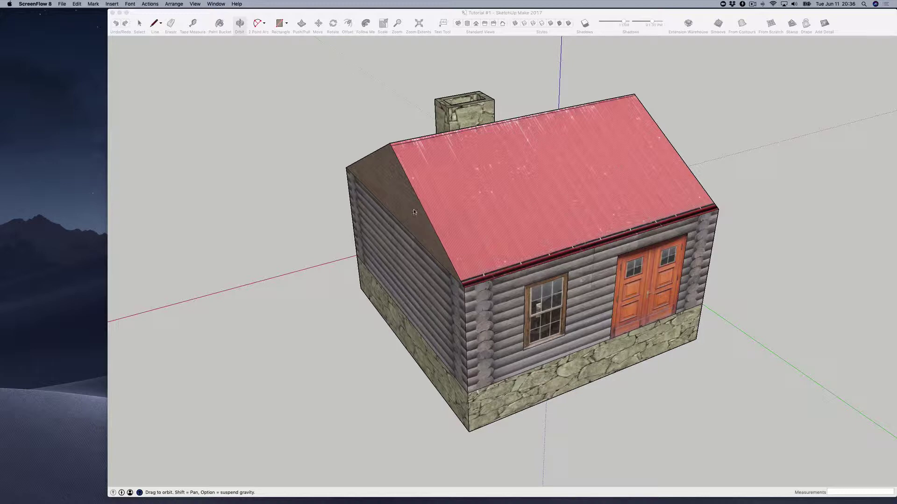
- Open the stone chimney group for editing and select one of its side faces
mouse_move(382, 229)
left_mouse_down()
mouse_move(427, 242)
mouse_move(553, 234)
mouse_move(524, 283)
mouse_move(618, 262)
left_mouse_up()
left_click_drag(393, 273, 541, 304)
left_click_drag(431, 267, 458, 305)
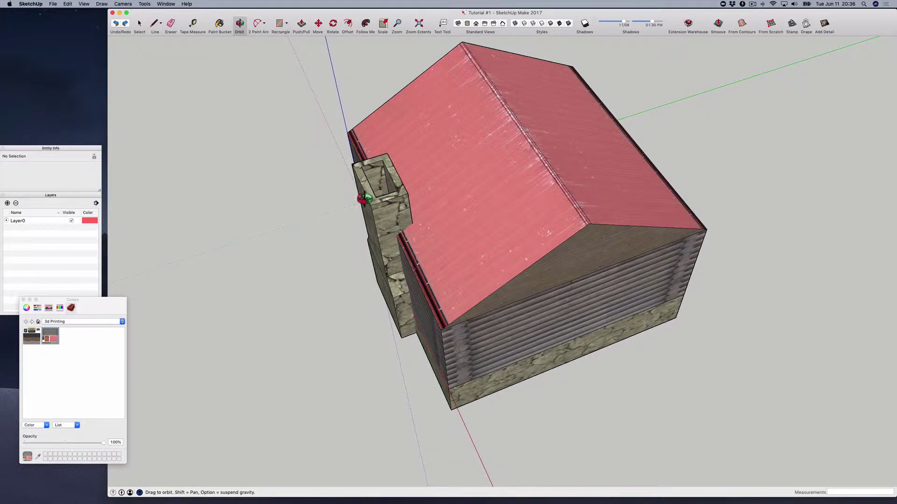
left_click_drag(365, 197, 475, 195)
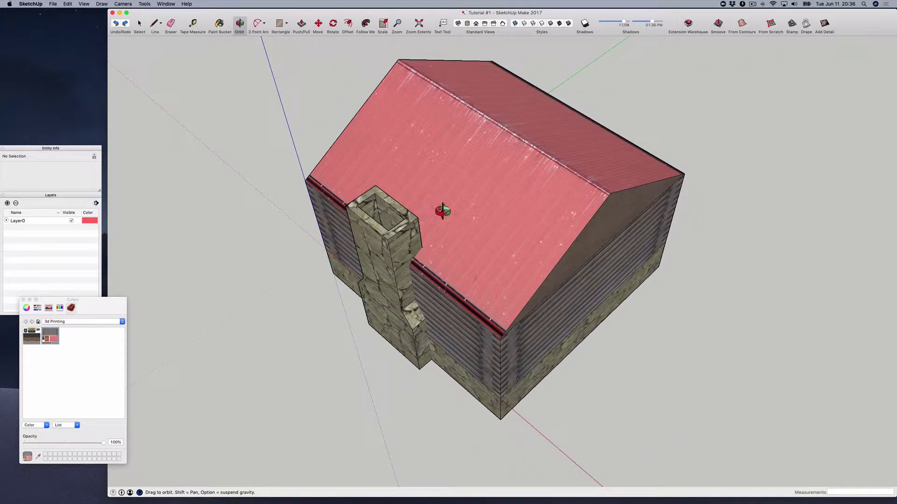
left_click_drag(397, 257, 387, 223)
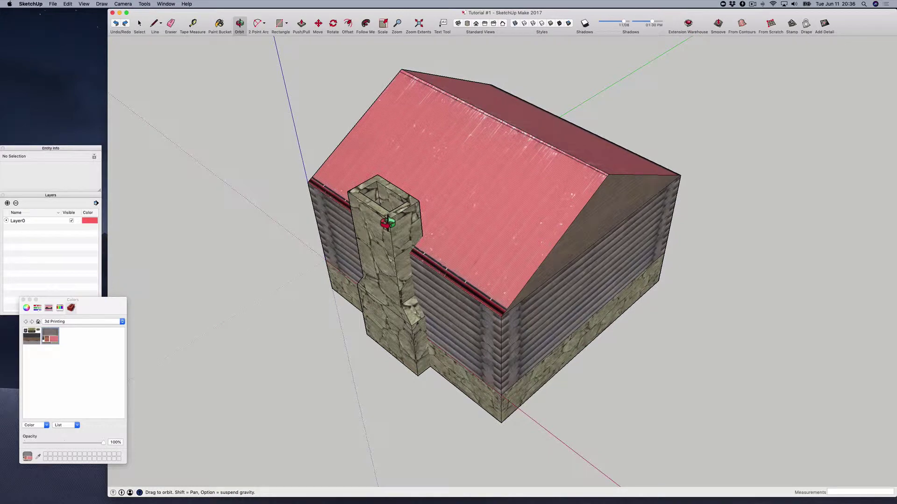
key("space")
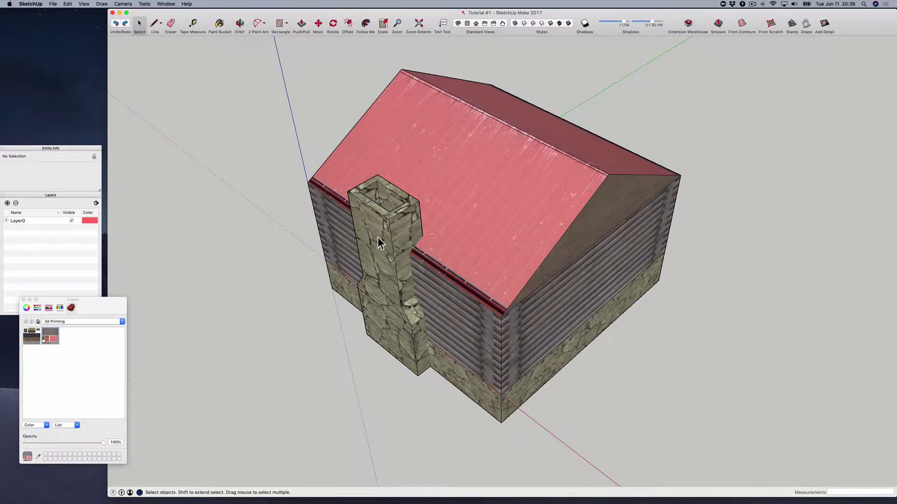
double_click(378, 242)
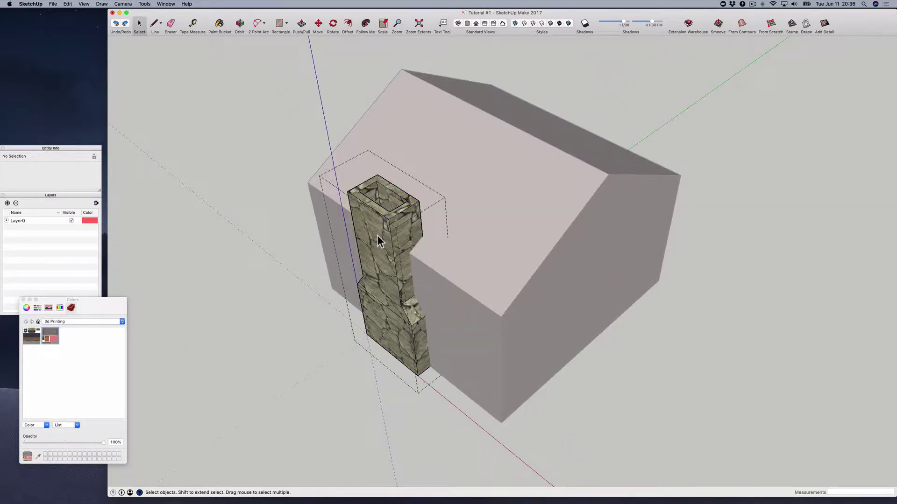
left_click(378, 242)
left_click(376, 230)
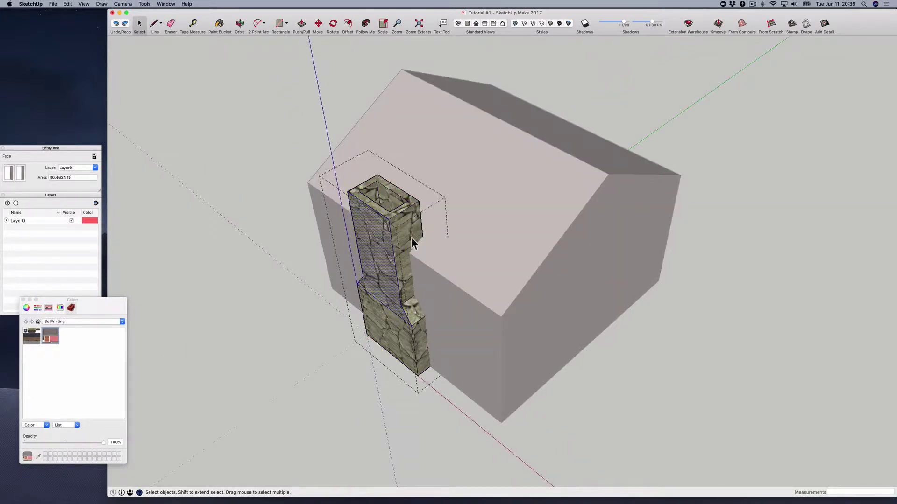
left_click(395, 214)
- Draw a rectangle about 3' 2" by 1' 6" across the chimney's top opening, between opposite inner corners, to cover it
left_click(281, 24)
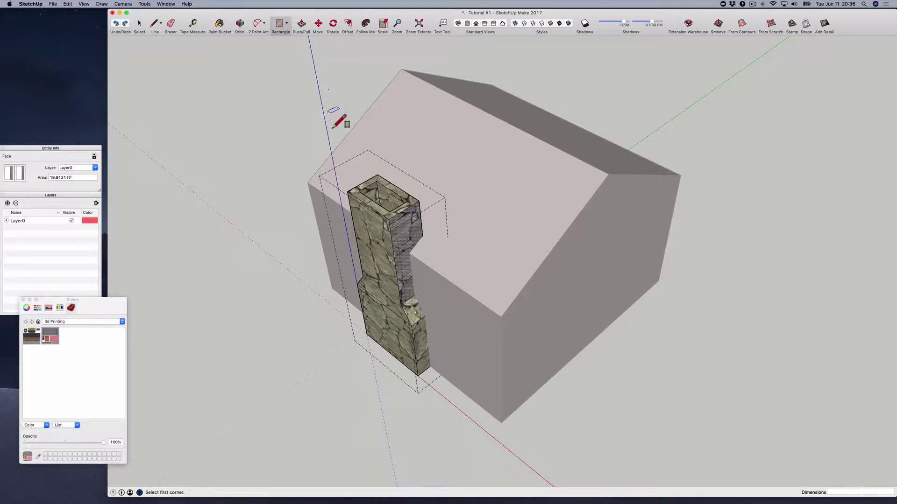
left_click(376, 181)
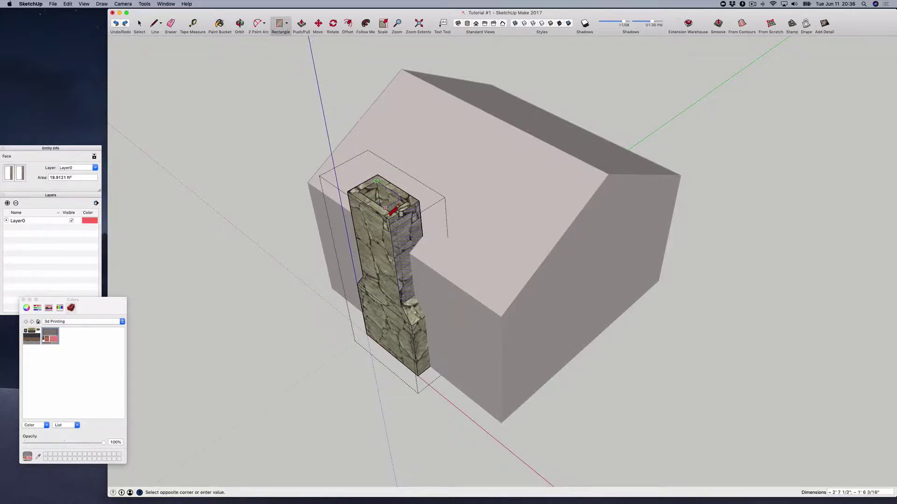
left_click(389, 211)
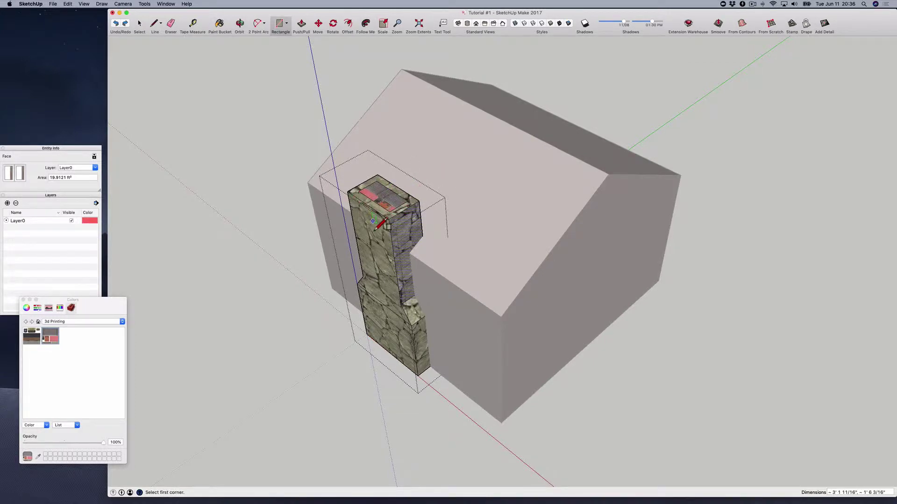
- Erase the four inner rectangle edges on the chimney top to merge it into one continuous stone face
scroll(377, 209, "up", 3)
scroll(380, 186, "up", 2)
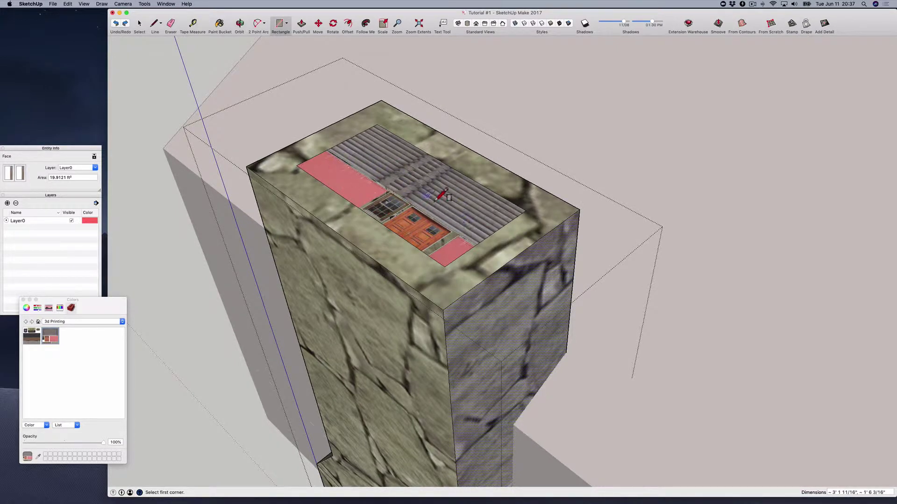
key("space")
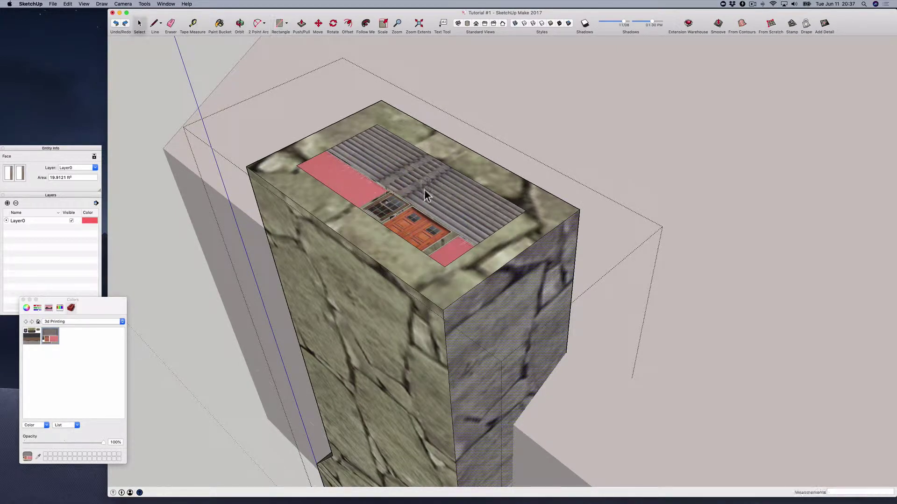
left_click(420, 199)
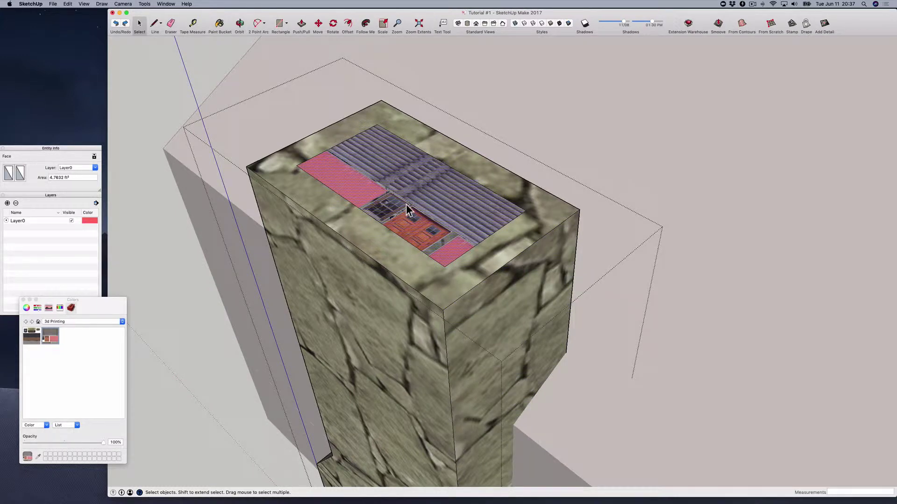
double_click(413, 207)
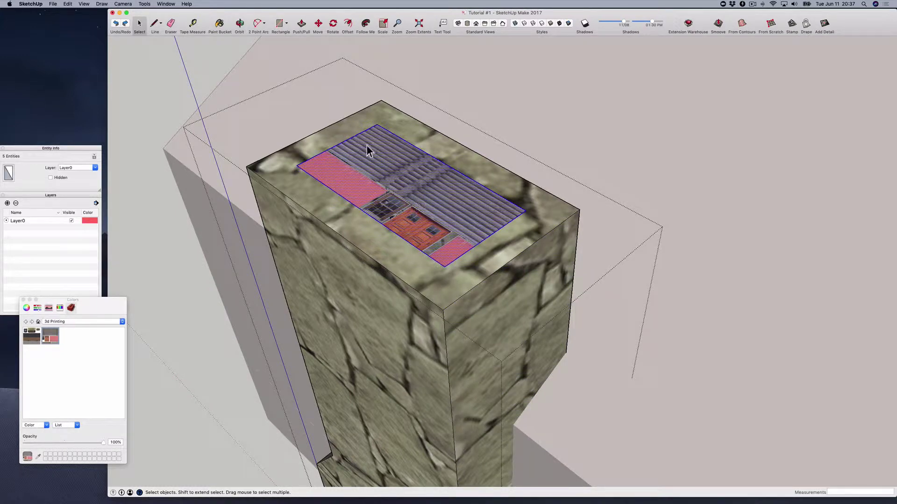
left_click(342, 138)
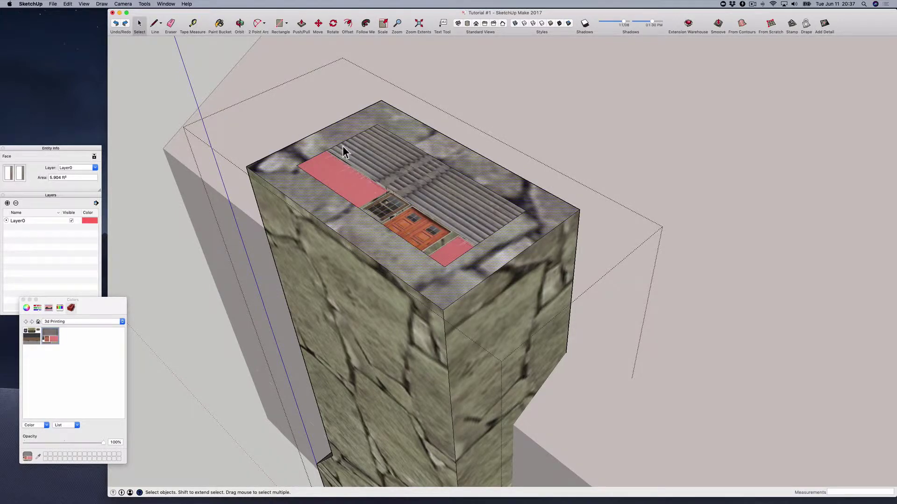
left_click(343, 145)
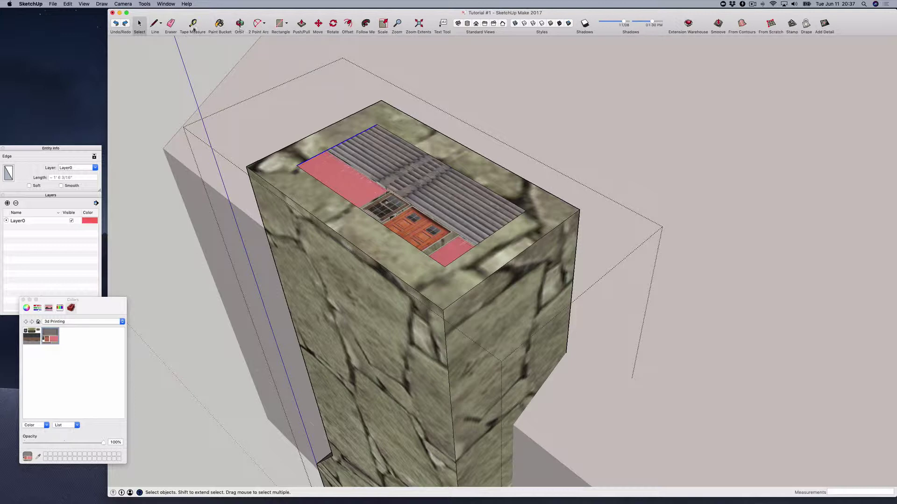
left_click(171, 24)
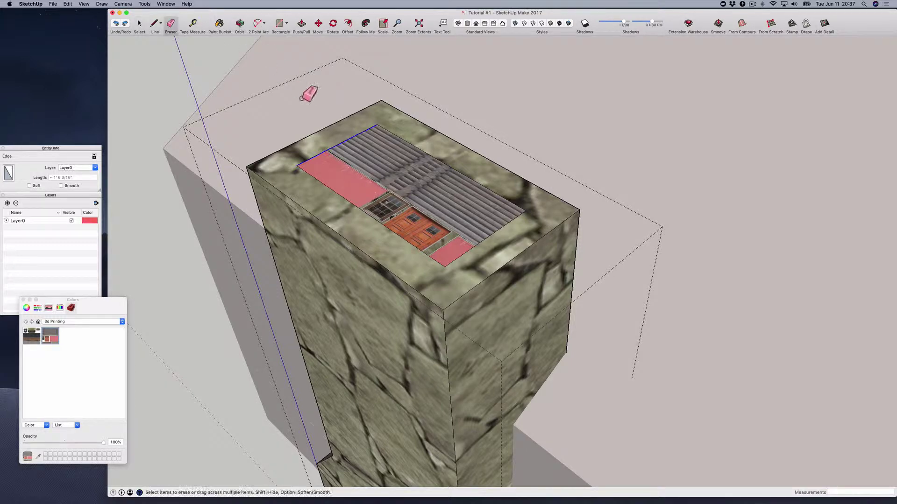
left_click(348, 147)
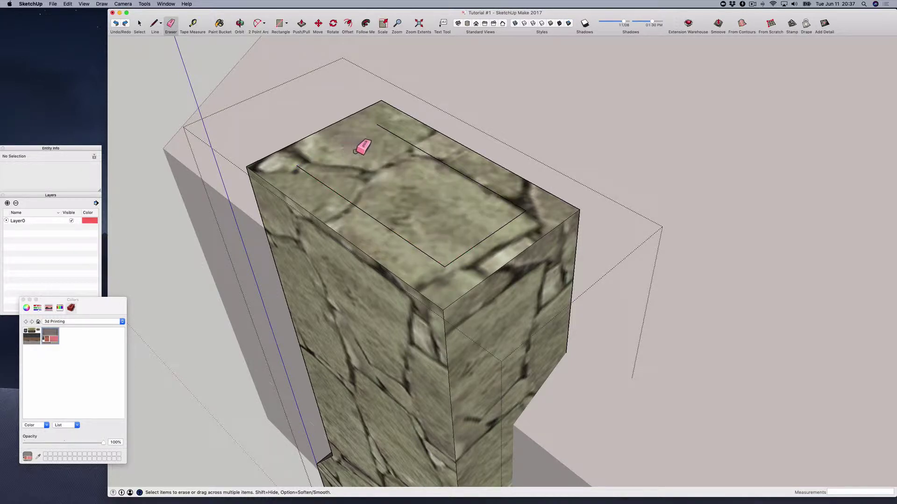
left_click(440, 165)
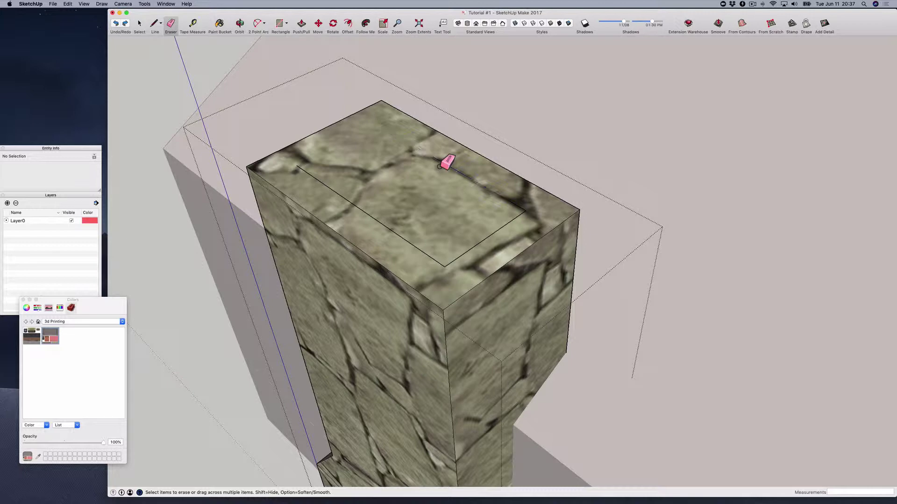
left_click(493, 241)
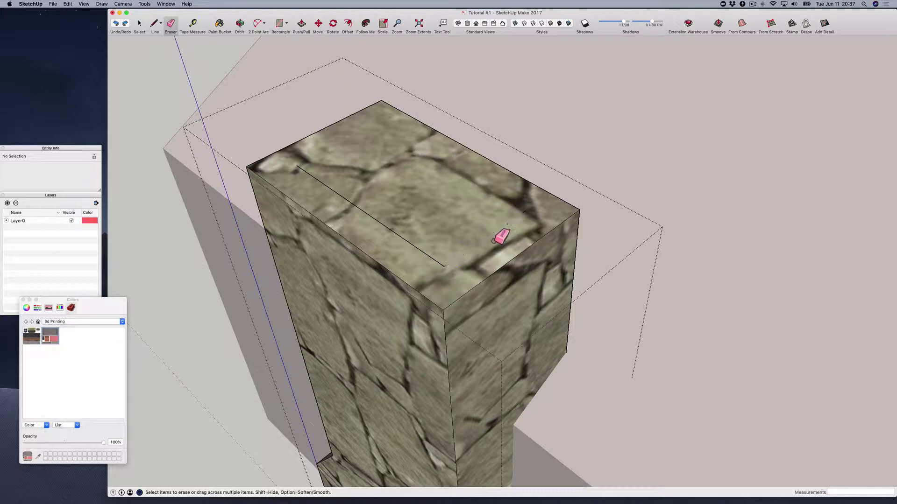
left_click(413, 251)
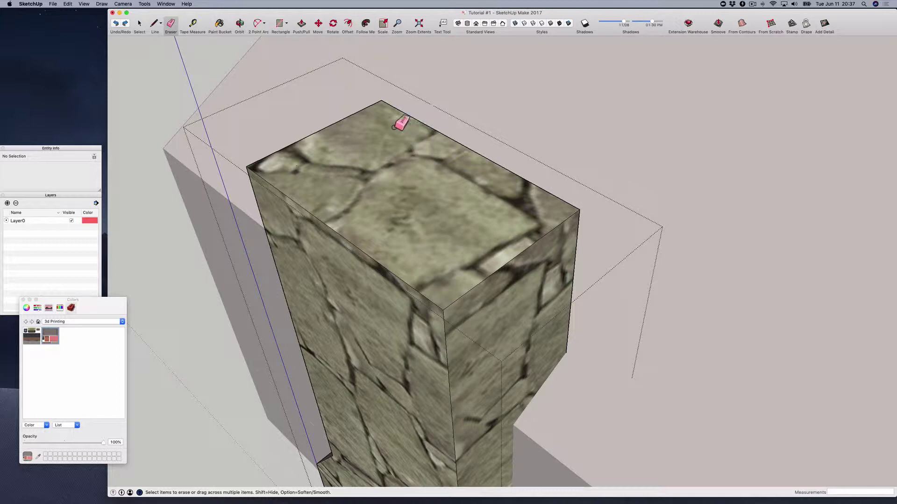
- Draw a circle with a radius of about 6 1/8" near the back corner of the chimney's top face
left_click(287, 27)
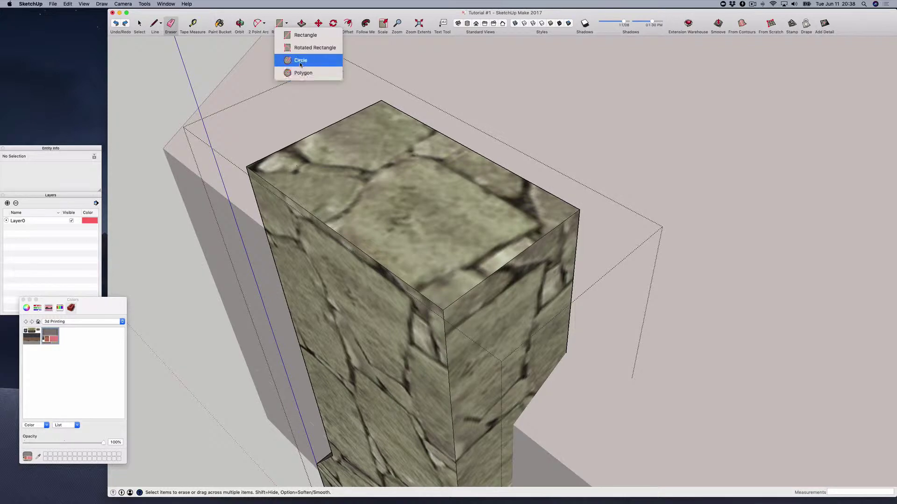
left_click(300, 61)
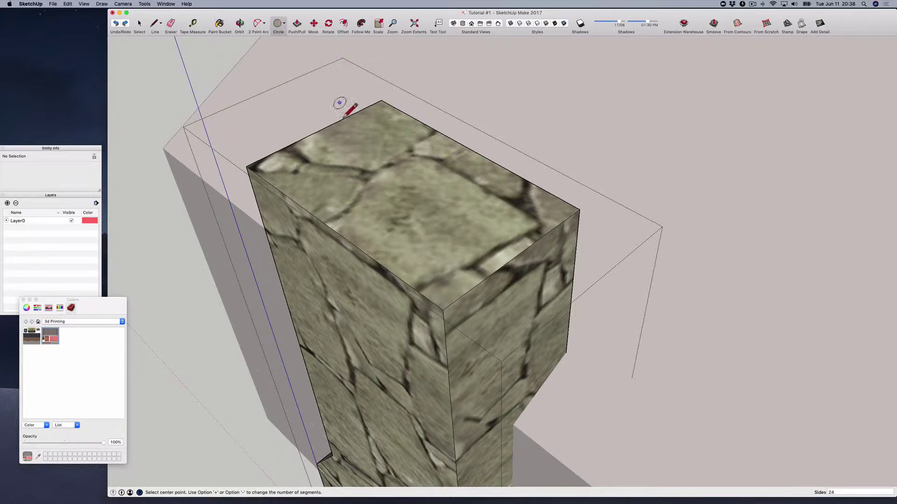
left_click(347, 148)
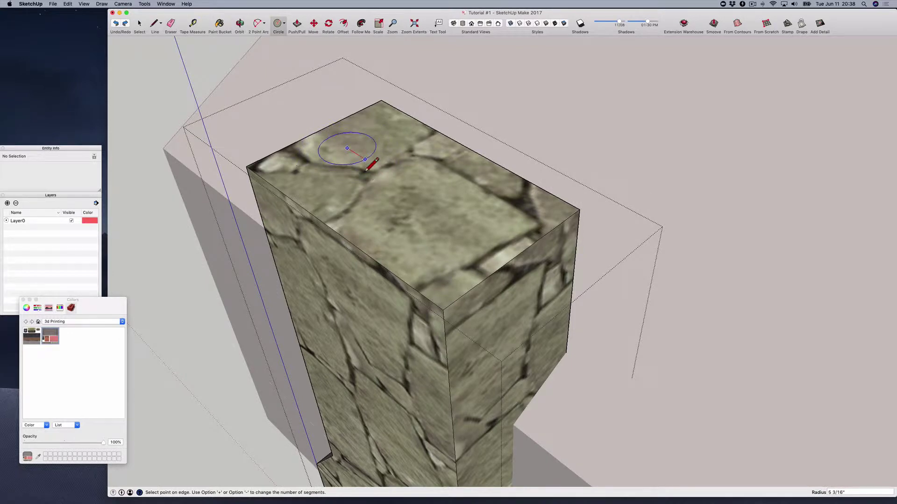
left_click(369, 162)
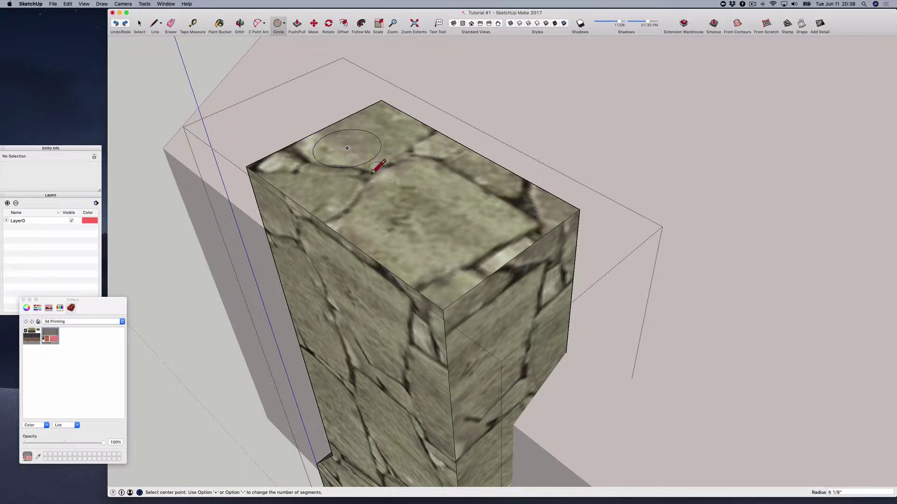
- Make a group from the circular face and its edge on the chimney top
key("space")
left_click(358, 168)
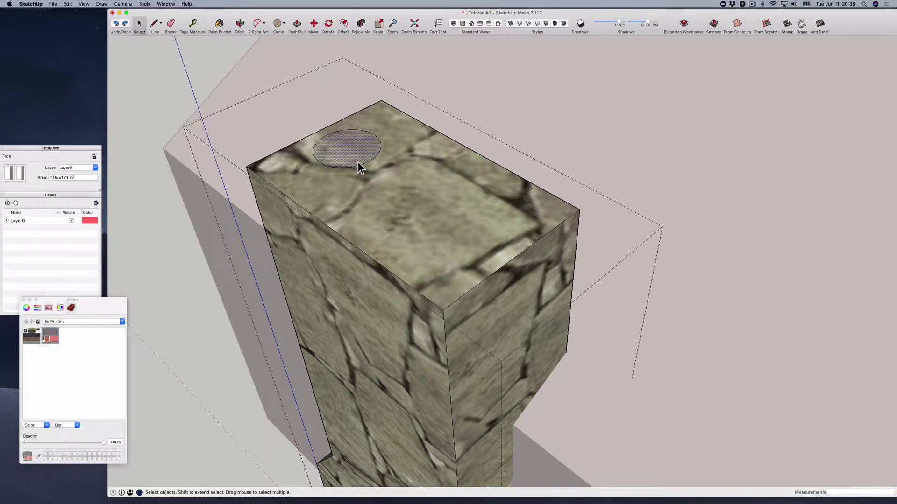
double_click(358, 168)
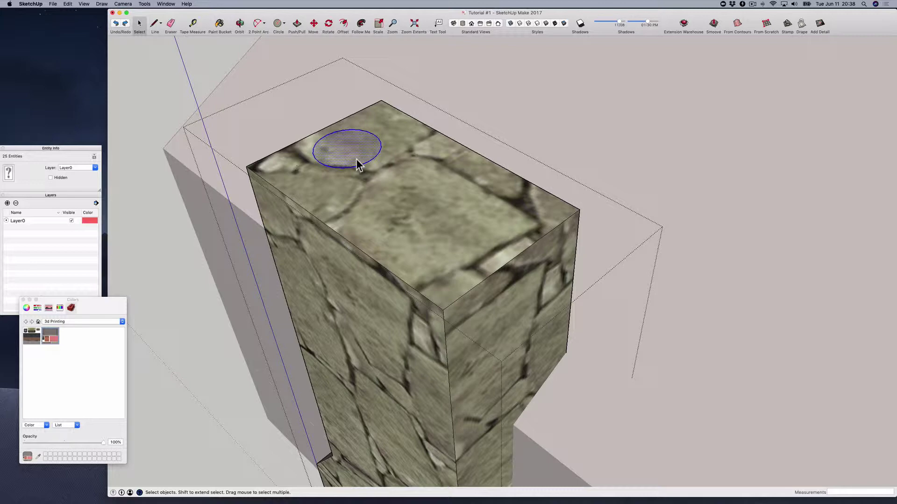
right_click(356, 156)
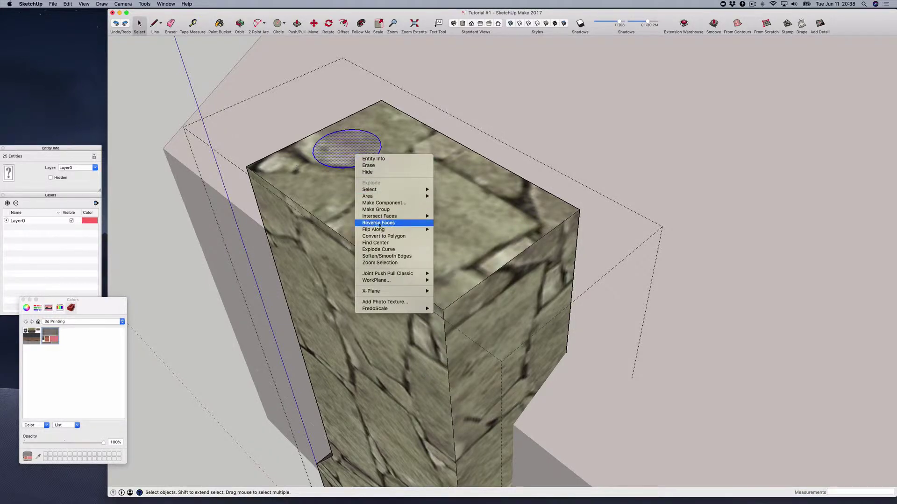
left_click(386, 211)
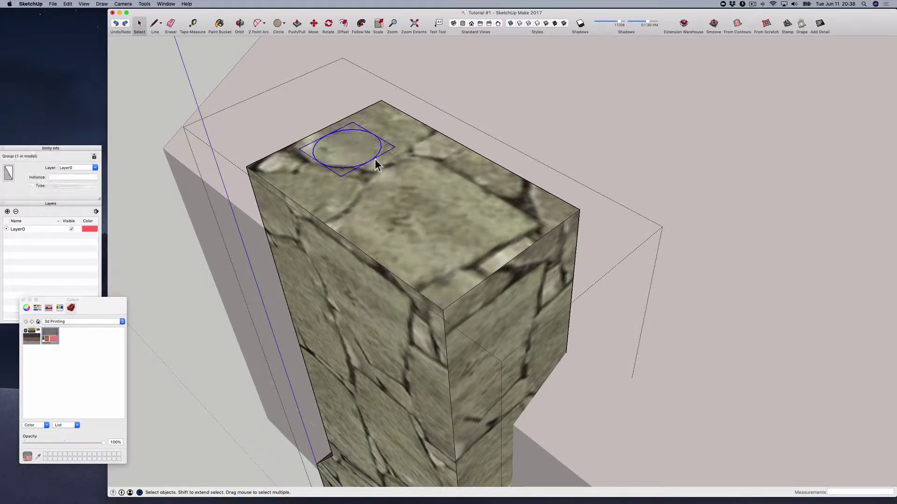
- Inside the circle's group, turn the circular face and its edge into a component with the definition name pipe
double_click(351, 156)
double_click(351, 156)
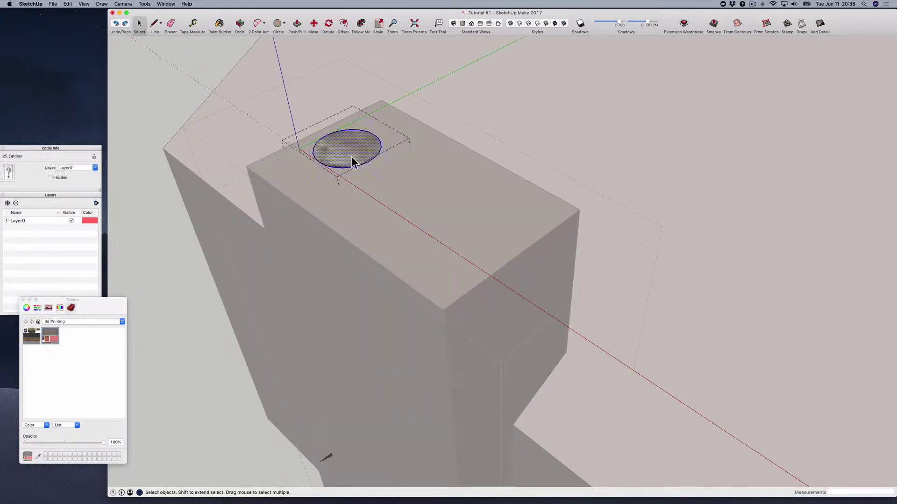
key("g")
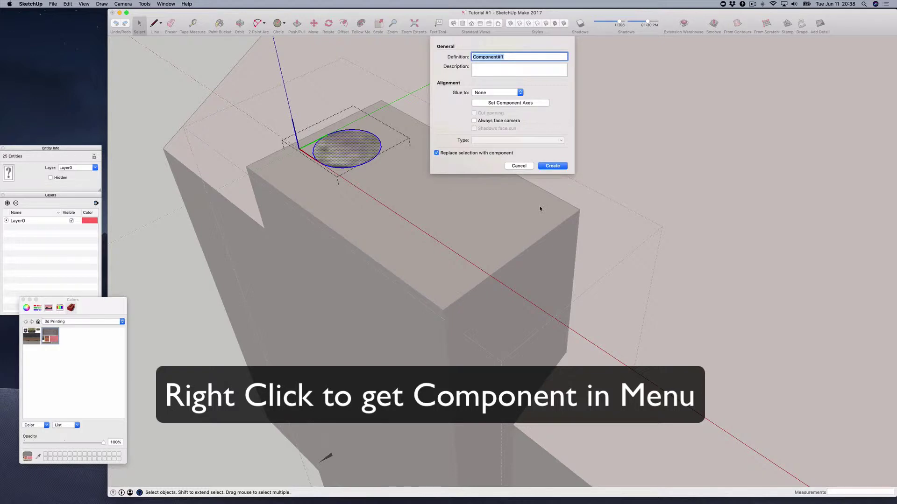
type("pipe")
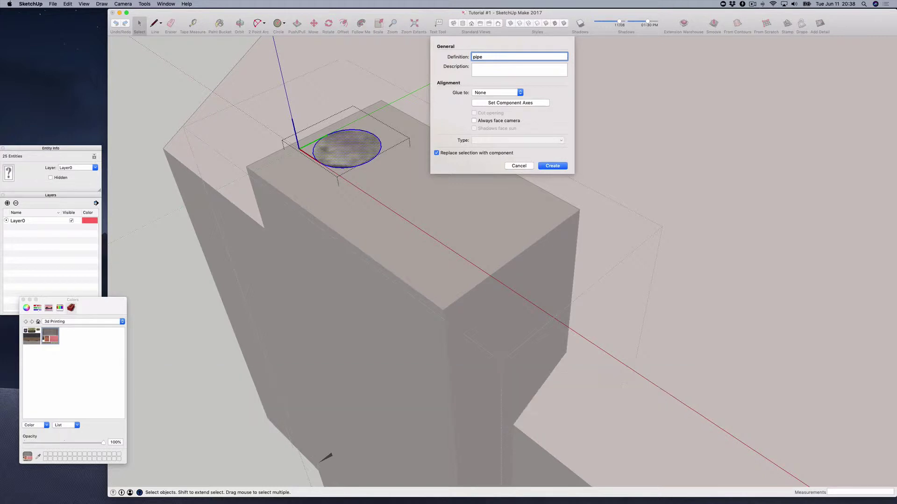
left_click(550, 166)
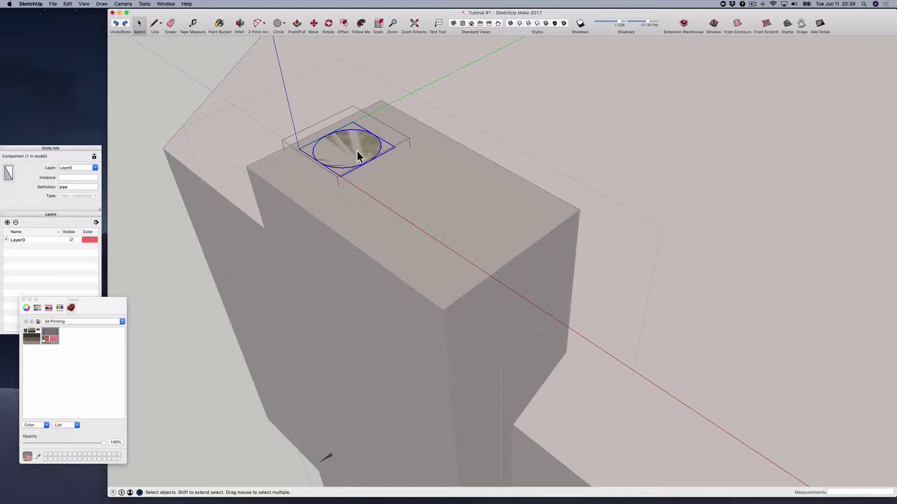
- Move the pipe component about 4 1/4" along the red axis, farther in from the chimney's short edge
key("m")
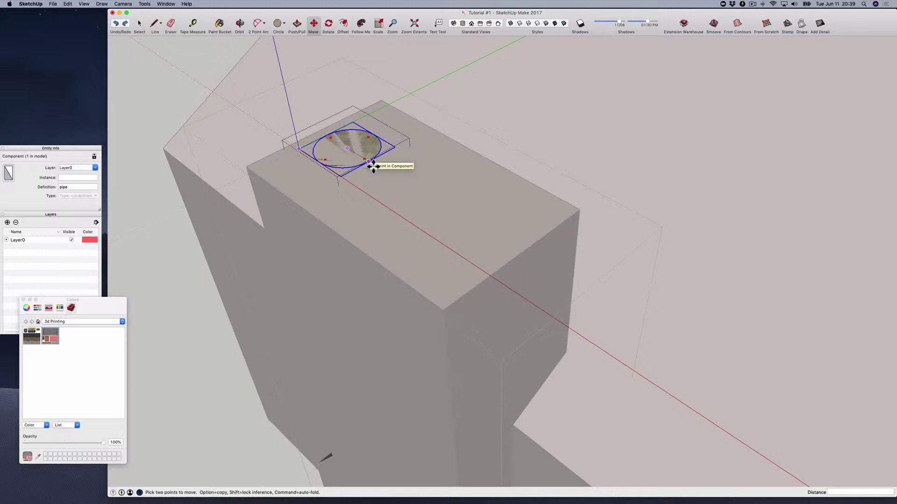
left_click(373, 165)
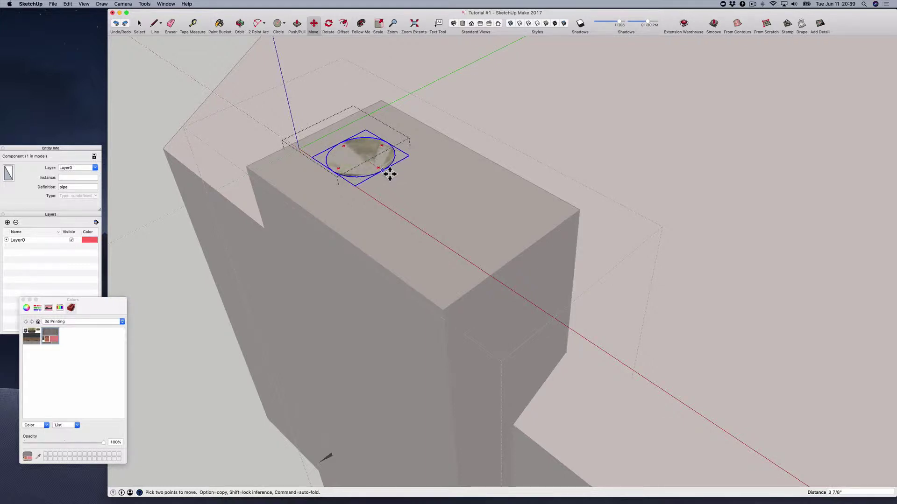
left_click(391, 174)
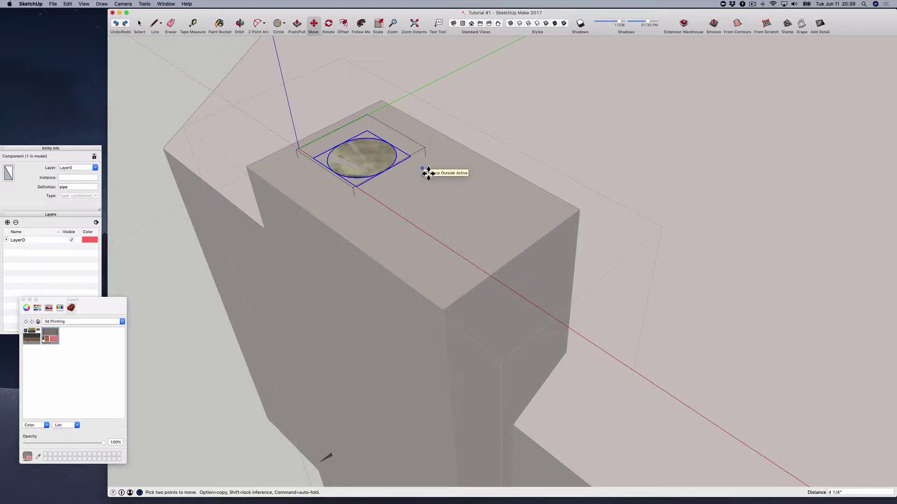
- Copy the pipe component and paste a second one onto the chimney's top face near its opposite short end
key("super+c")
key("super+v")
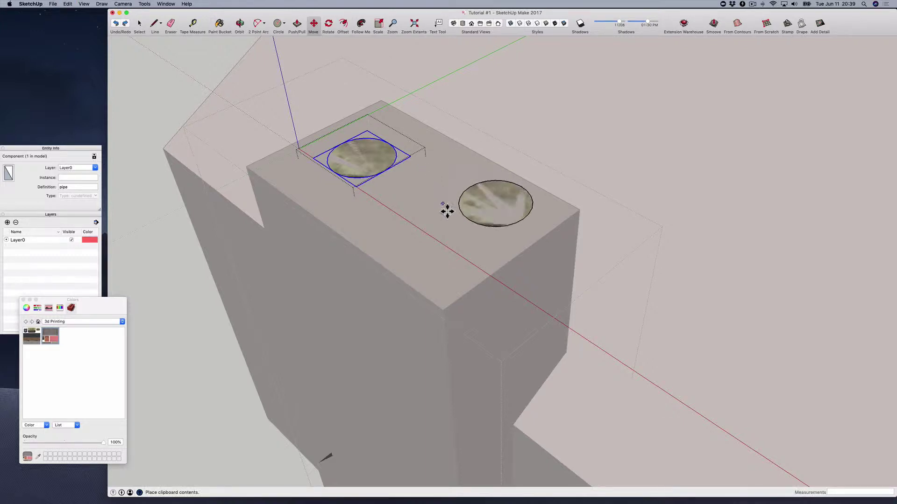
left_click(415, 227)
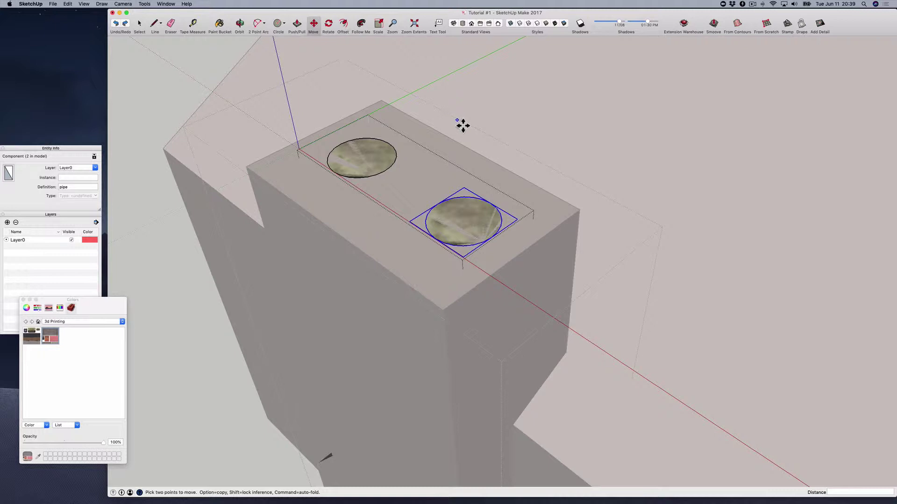
- Inside the second pipe component, extrude its circular face upward about 7 5/8" with Push/Pull
key("p")
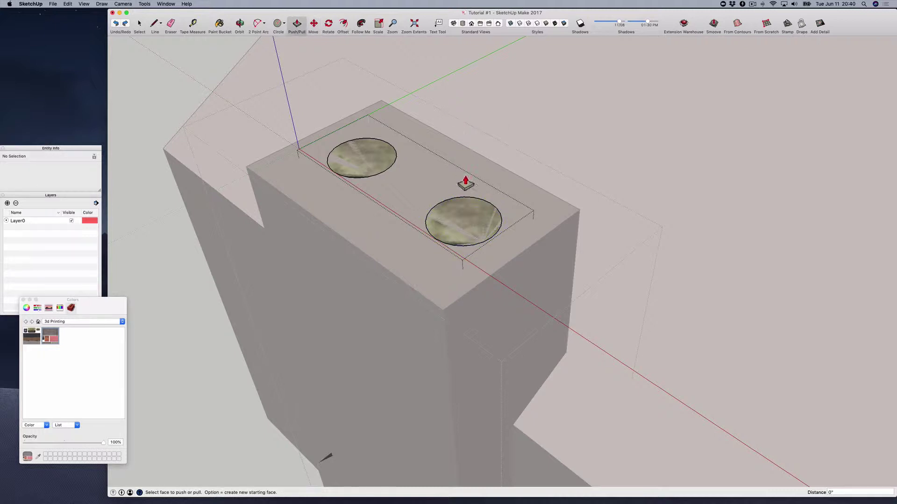
key("space")
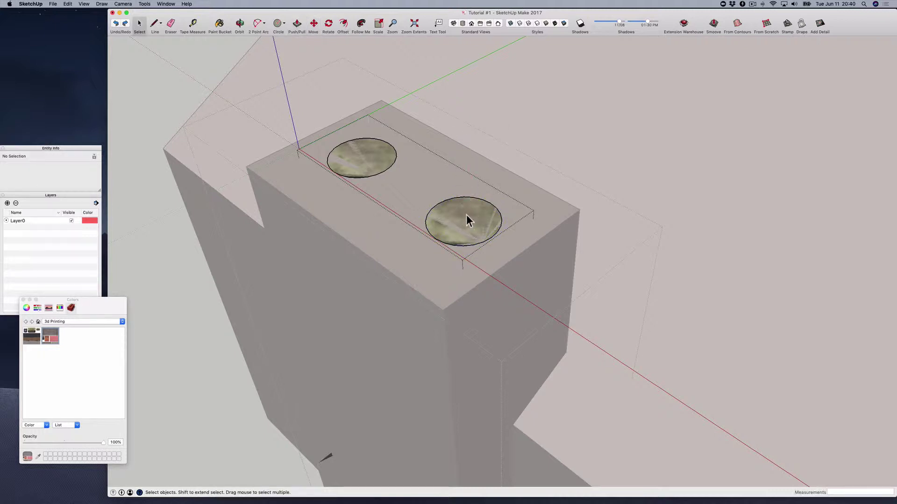
double_click(466, 216)
left_click(466, 215)
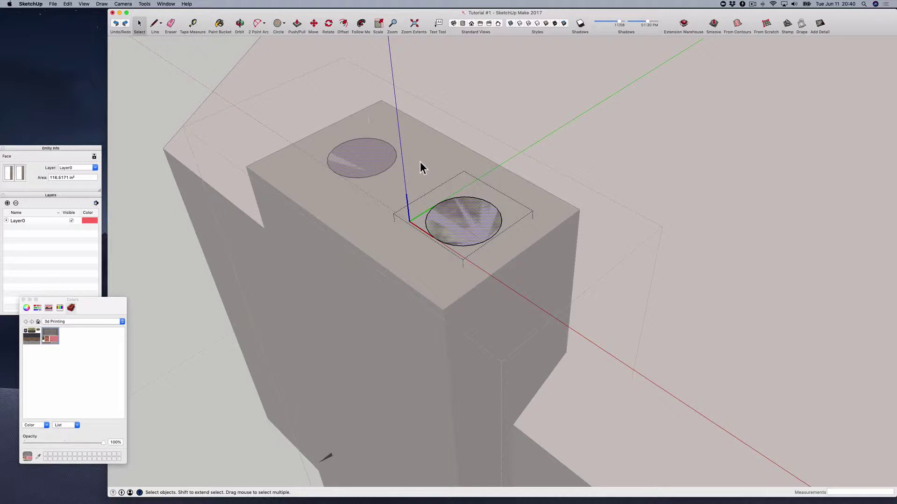
key("p")
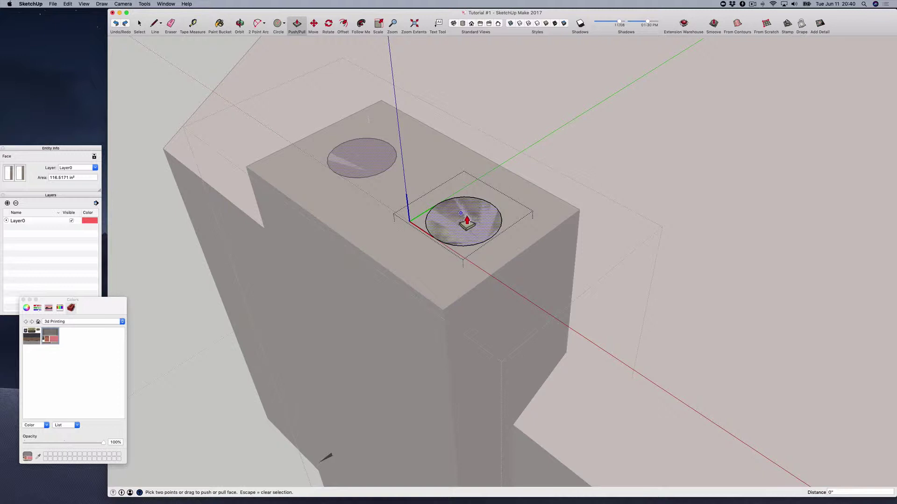
left_click_drag(467, 223, 469, 186)
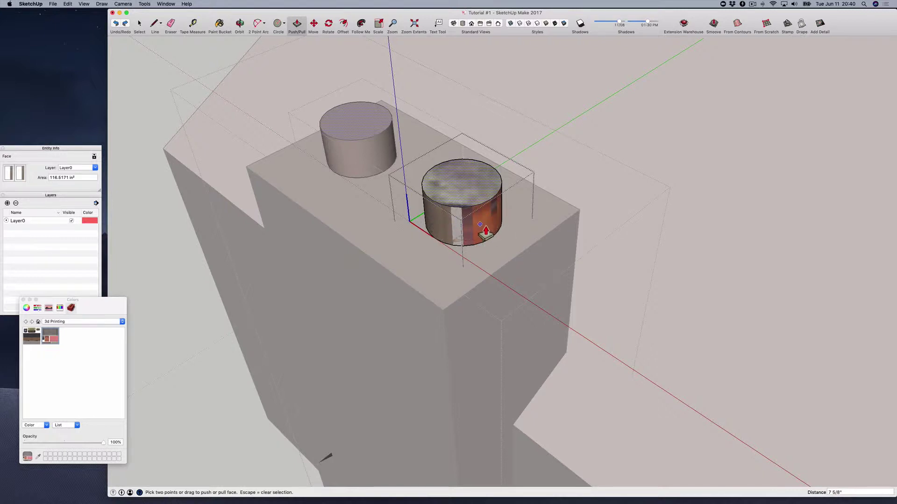
- Paint the pipe's curved side with the current material, the combined log, siding and stone image texture
key("b")
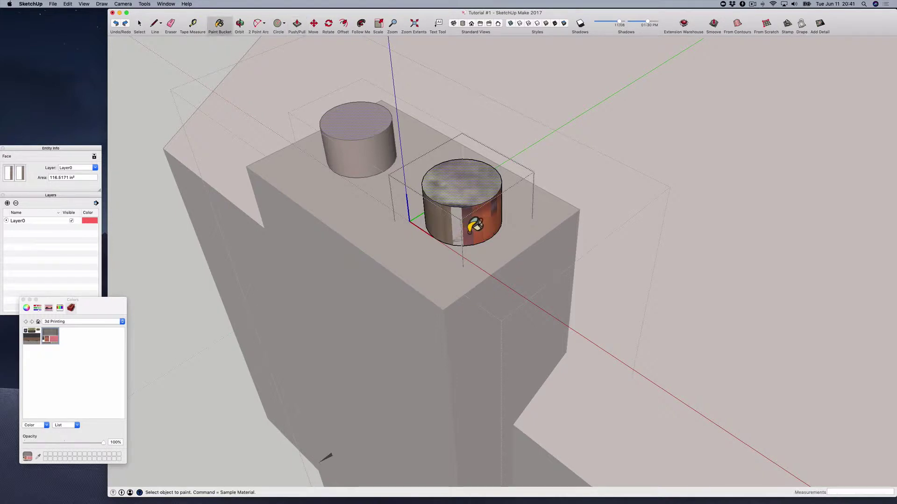
left_click(473, 228)
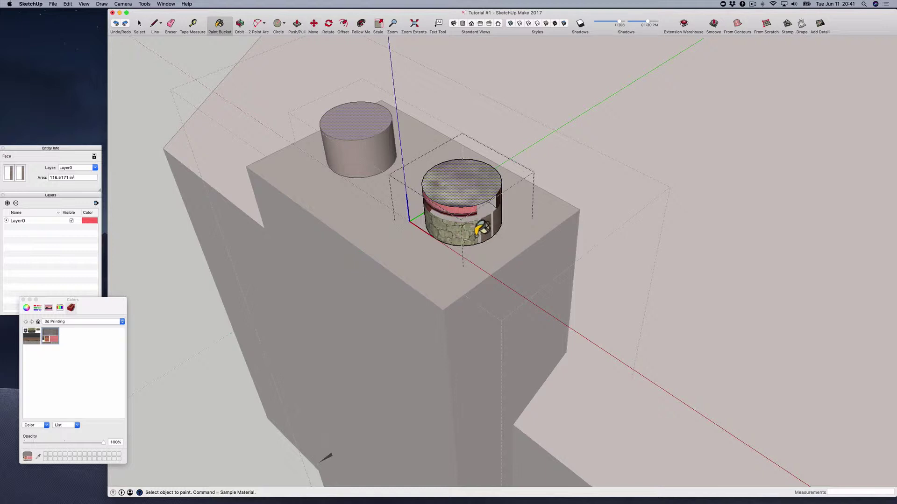
key("space")
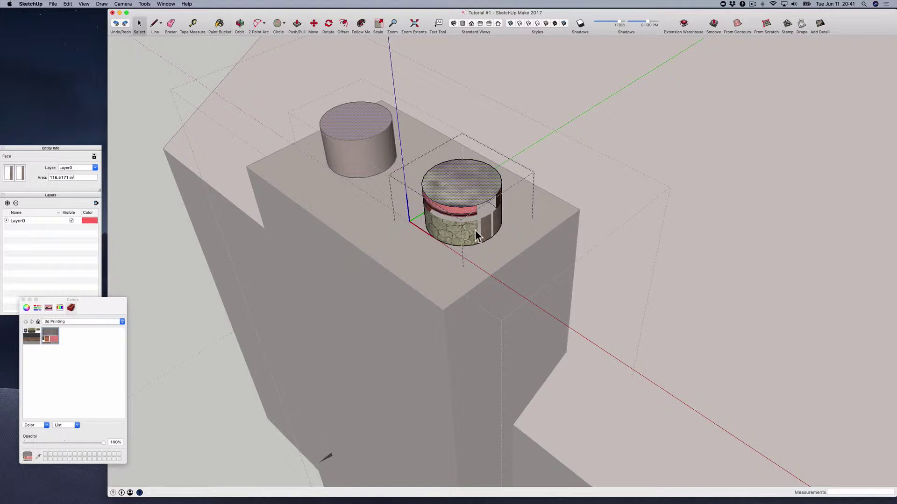
left_click(477, 235)
right_click(475, 227)
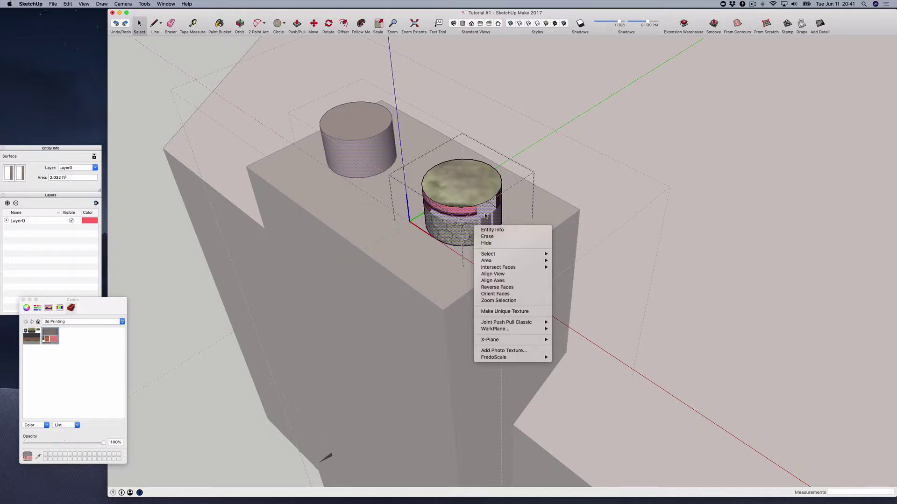
left_click(485, 216)
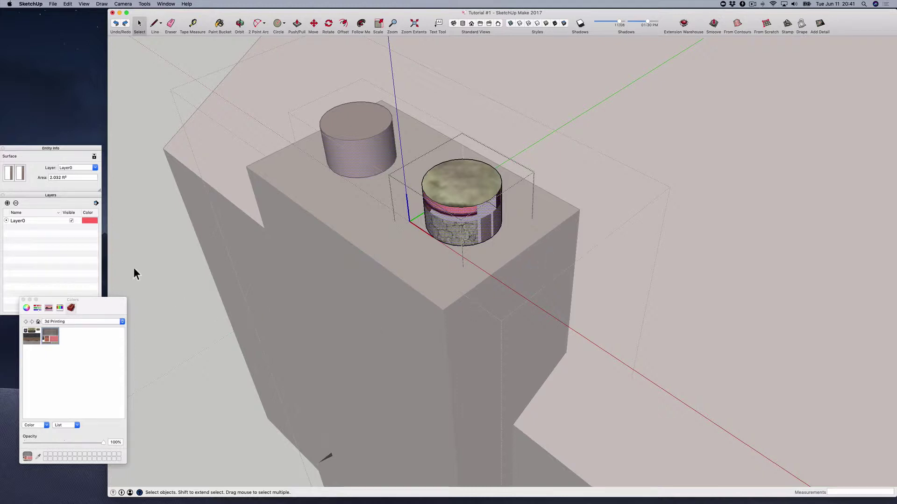
- Leave the pipe component and its group, and draw a vertical rectangle about 31' 11 13/16" by 19' 9 3/16" behind the chimney
left_click(158, 215)
left_click(158, 215)
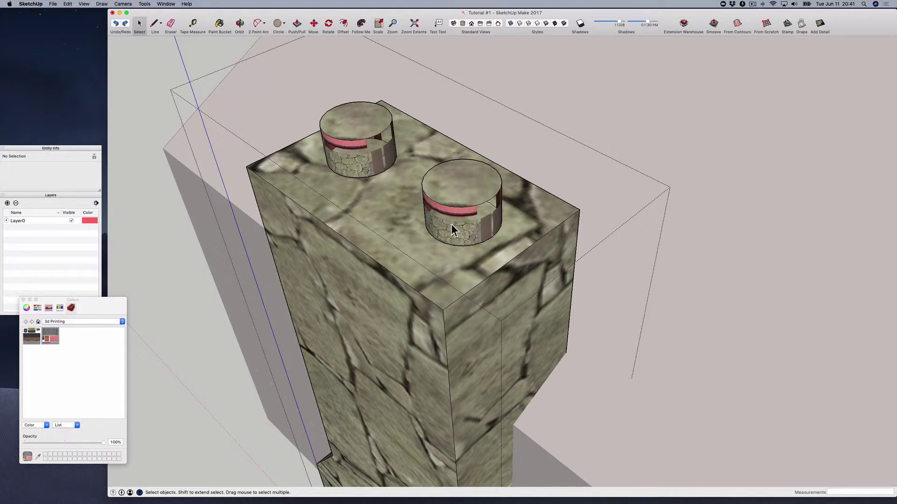
key("o")
left_click_drag(446, 224, 129, 204)
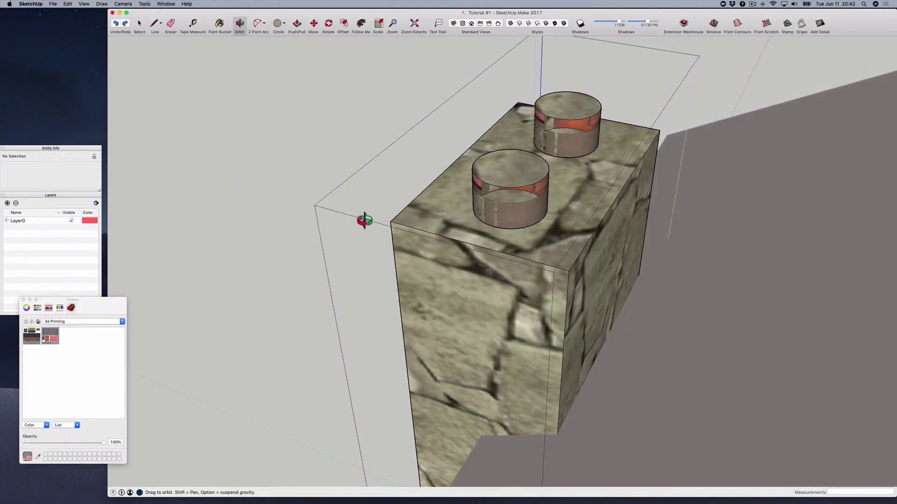
left_click_drag(363, 220, 192, 198)
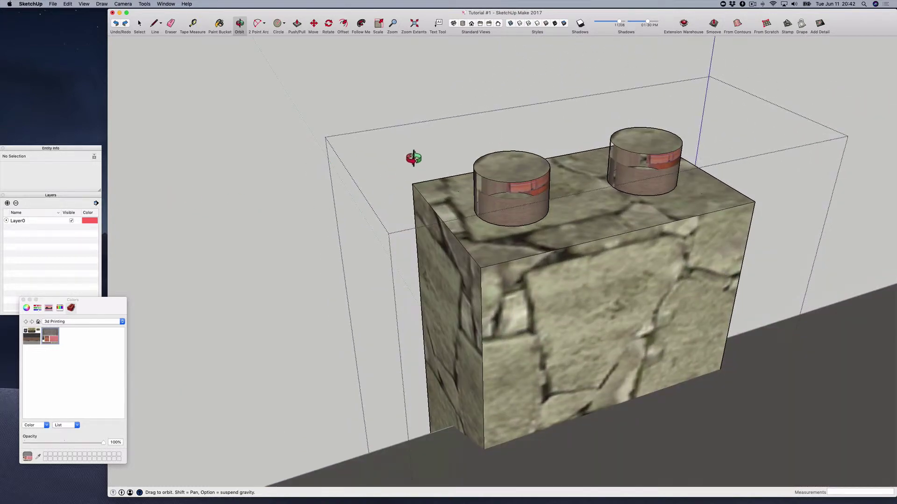
scroll(415, 156, "down", 2)
scroll(414, 156, "up", 4)
scroll(414, 156, "down", 8)
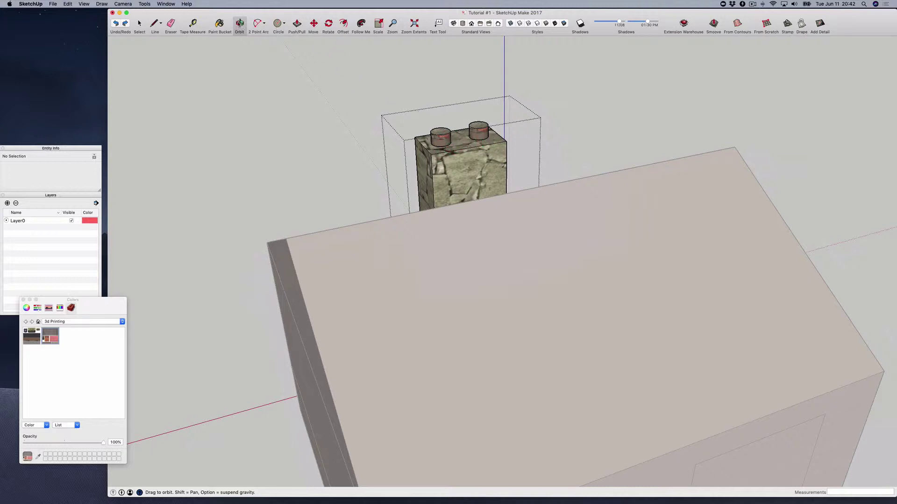
left_click(284, 24)
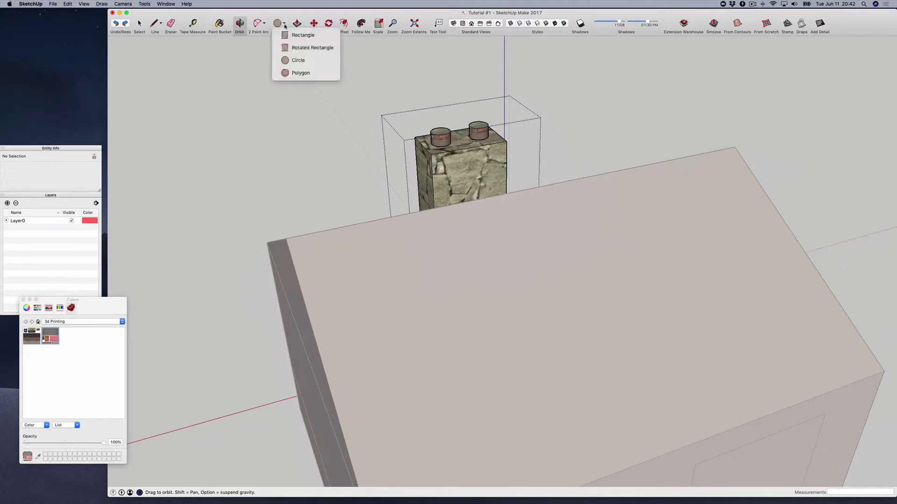
left_click(289, 35)
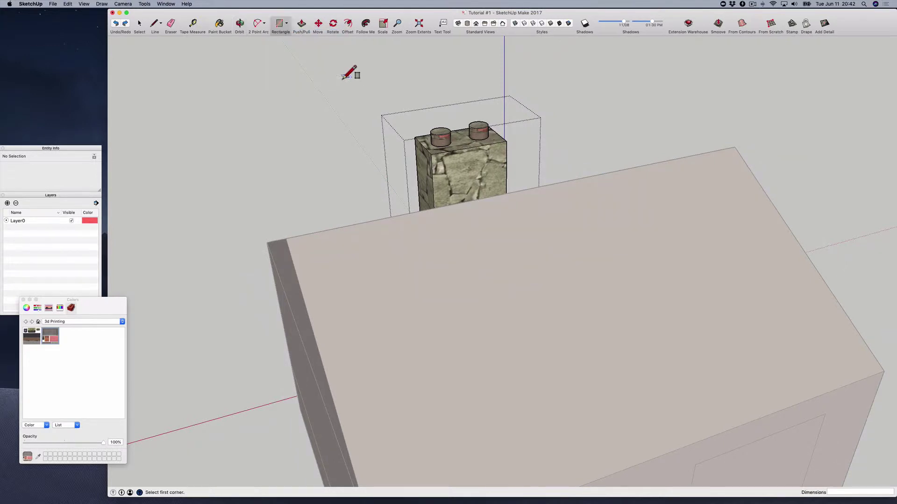
left_click(338, 49)
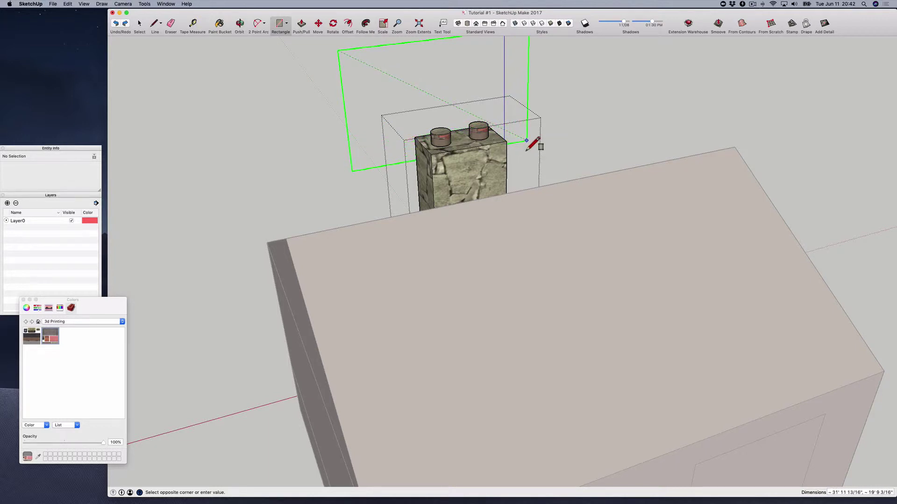
left_click(526, 140)
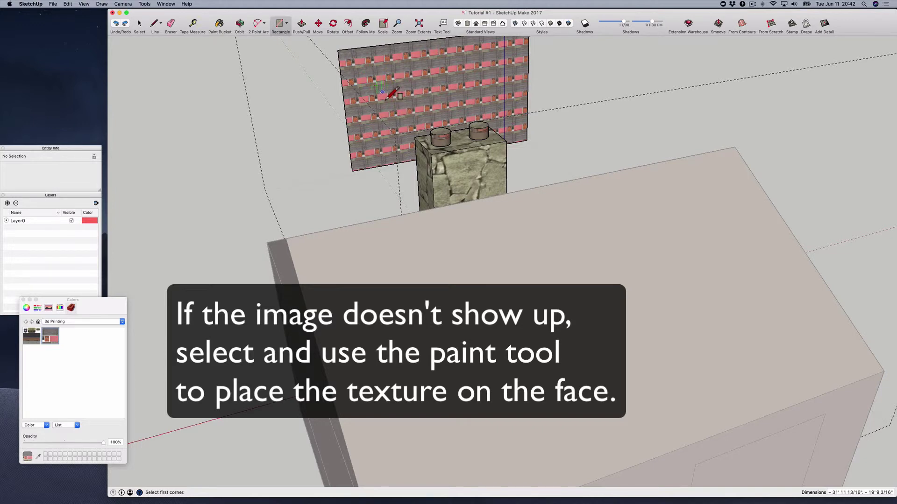
- Start positioning the texture on the rectangle's face and enlarge the image with the green scale/rotate pin
scroll(387, 92, "up", 5)
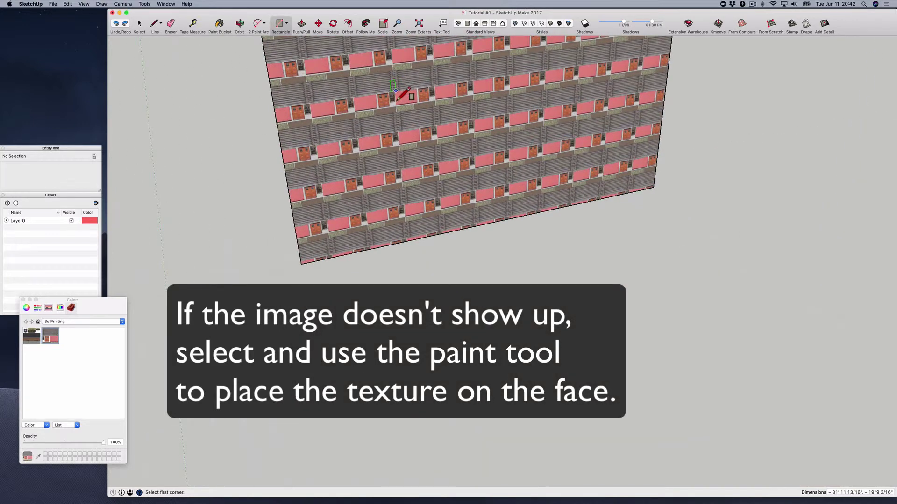
scroll(402, 93, "down", 6)
scroll(403, 92, "up", 3)
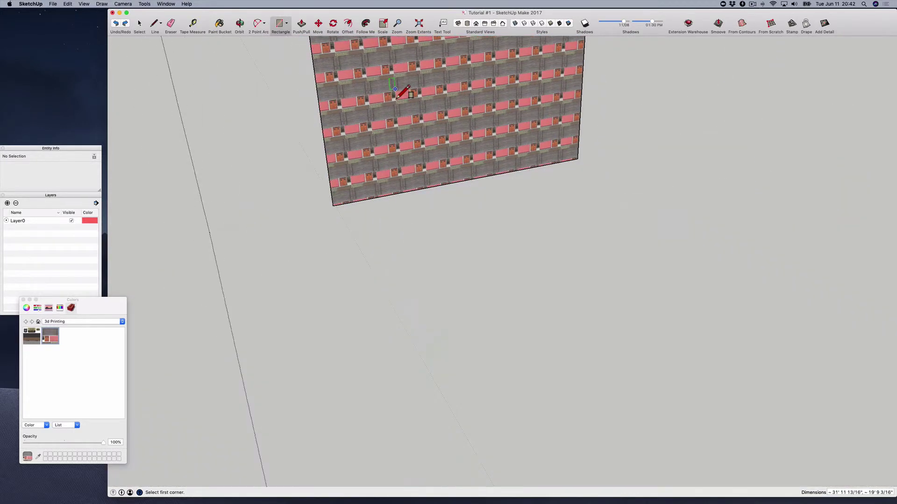
scroll(403, 92, "up", 1)
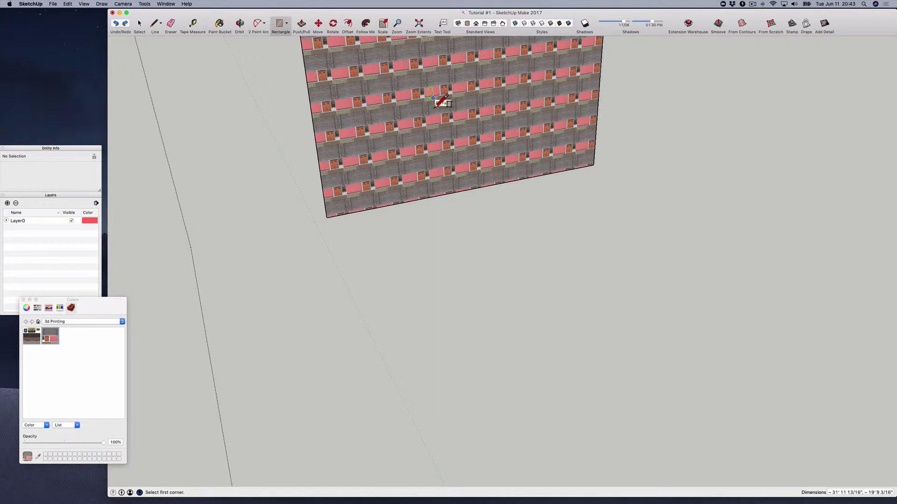
key("b")
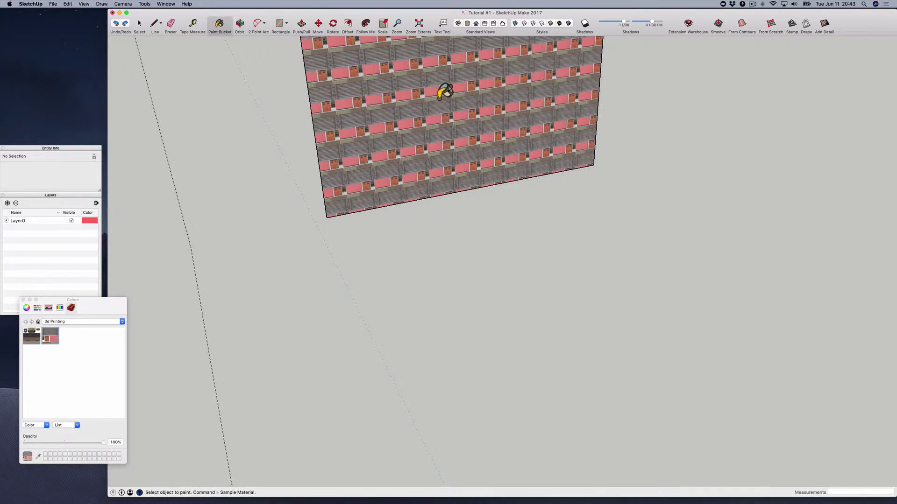
right_click(437, 91)
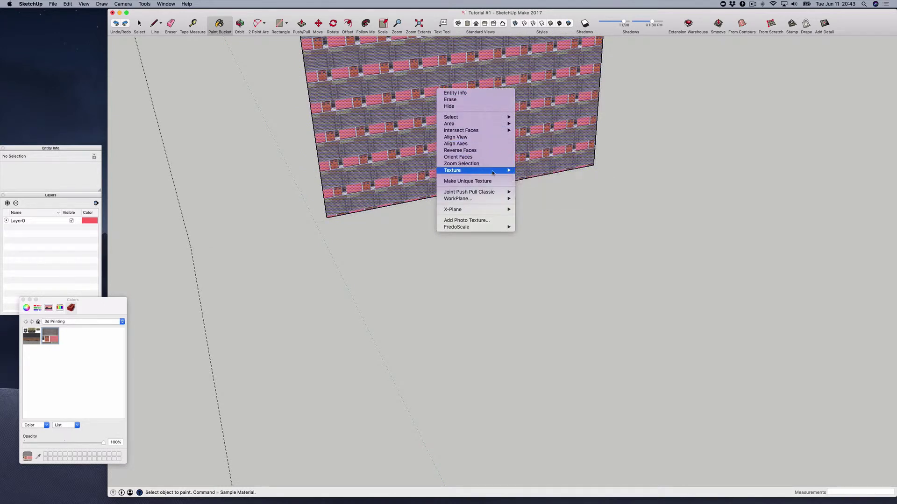
mouse_move(460, 173)
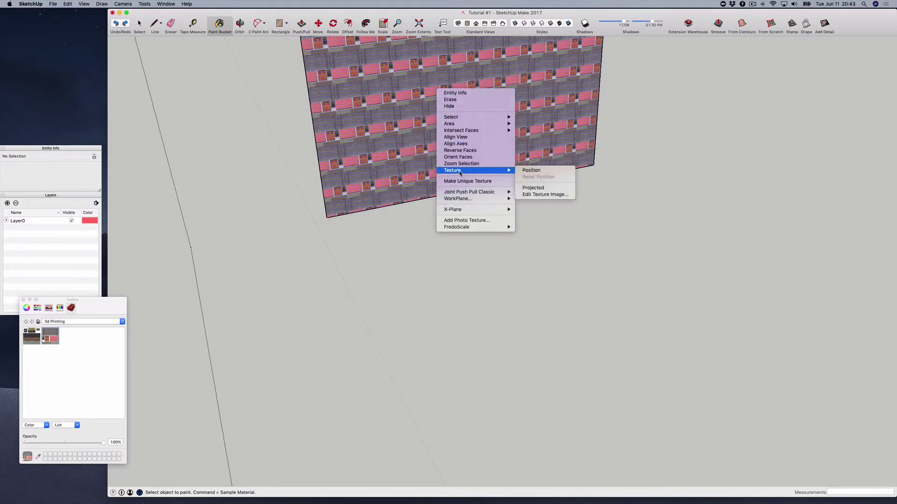
left_click(536, 170)
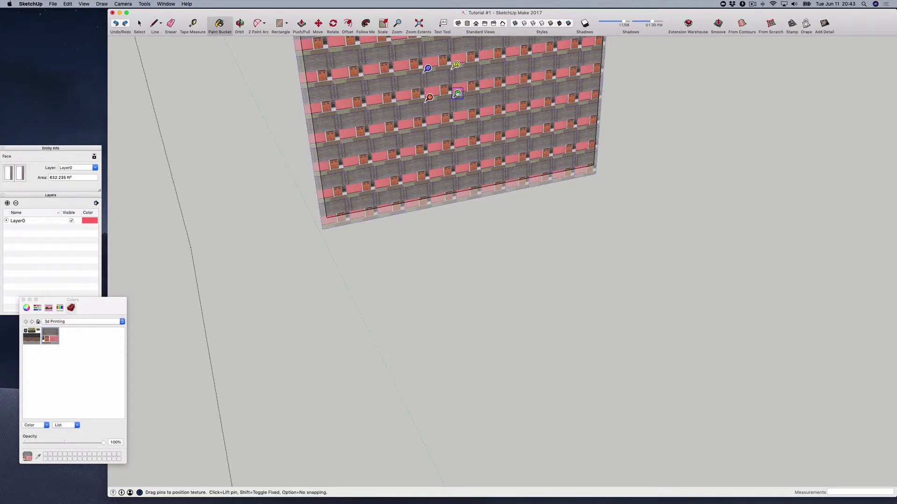
left_click_drag(457, 93, 571, 76)
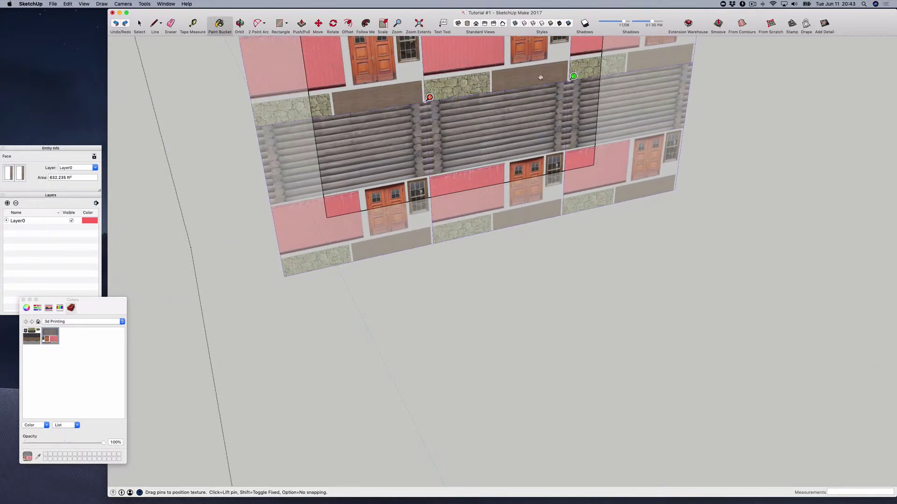
- Shift the texture down across the rectangle and relocate the red and green pins onto the wooden double door
left_click_drag(518, 60, 406, 152)
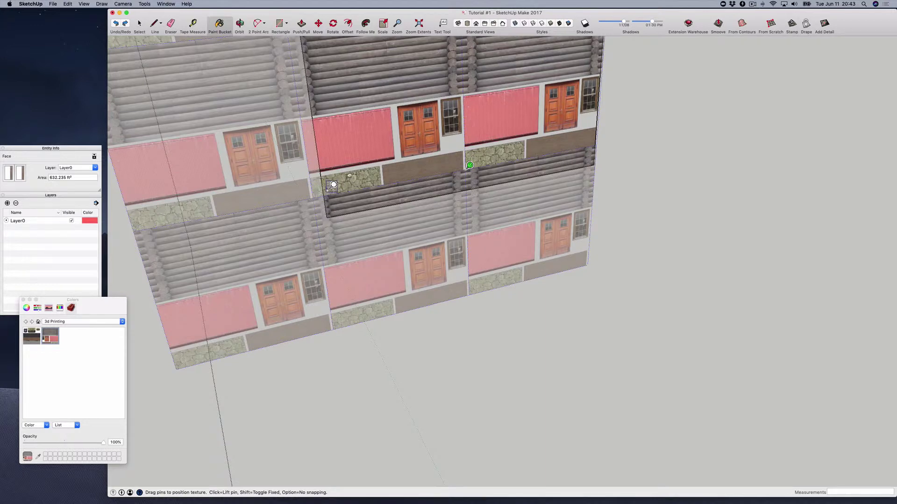
left_click(317, 194)
left_click(411, 128)
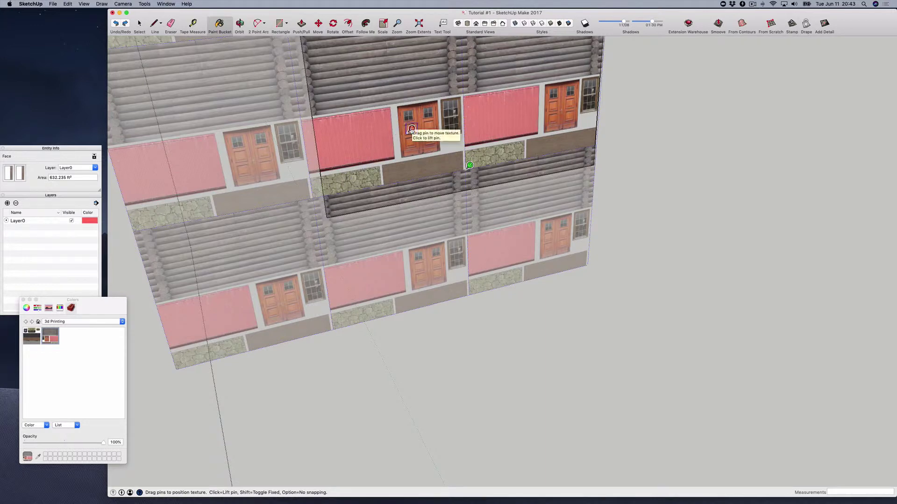
left_click(470, 166)
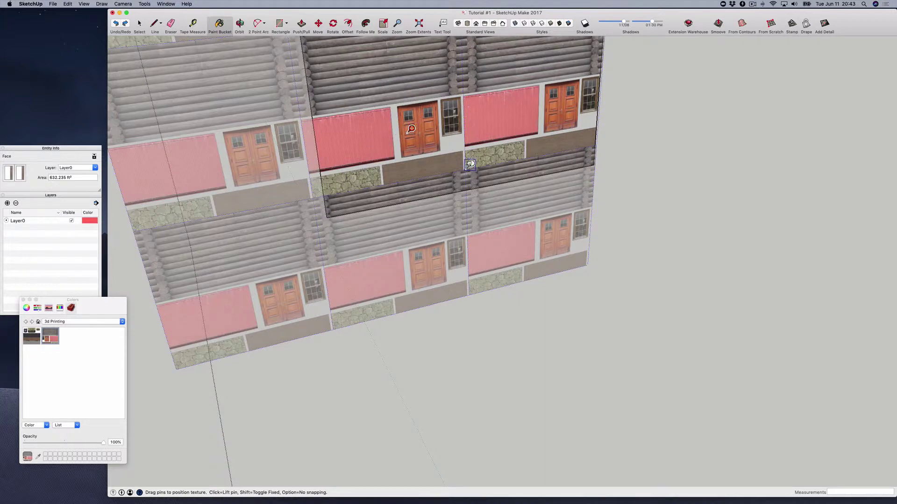
left_click(419, 127)
- Reposition the texture on the rectangle and relocate the yellow and blue pins onto the same wooden double door
scroll(417, 97, "down", 2)
left_click_drag(409, 68, 416, 108)
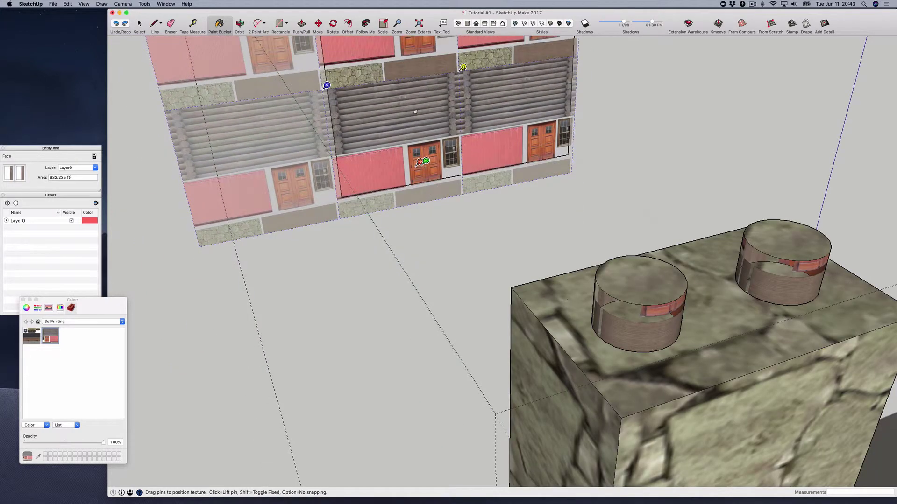
left_click(463, 68)
left_click(326, 86)
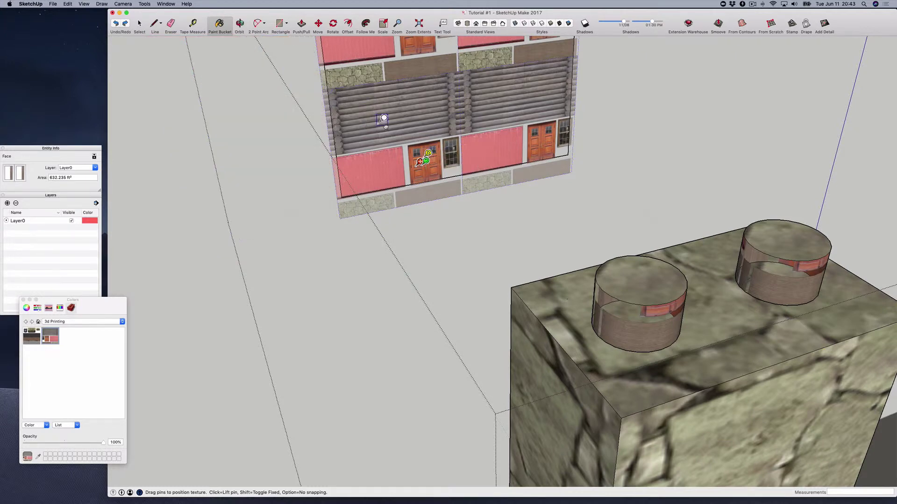
left_click(418, 154)
- Relocate the green, red, blue and yellow pins to the corners of the wood panel below the left door leaf's window
scroll(420, 161, "up", 10)
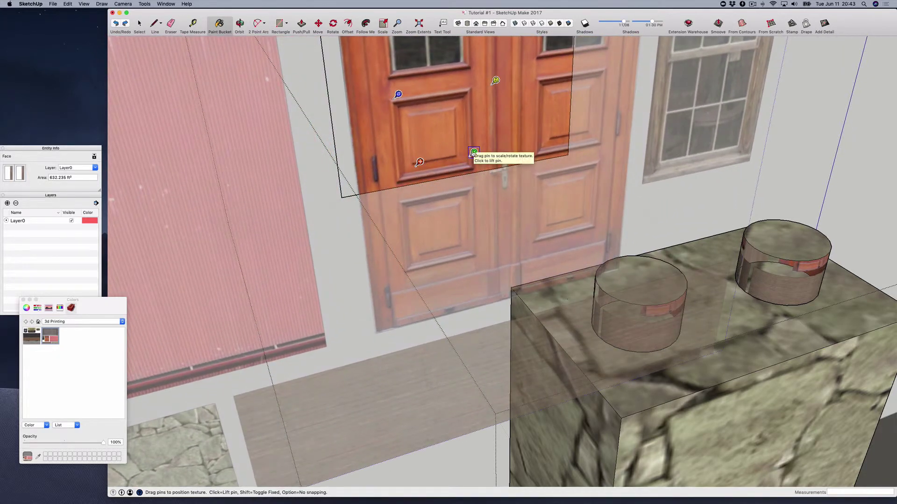
left_click(474, 152)
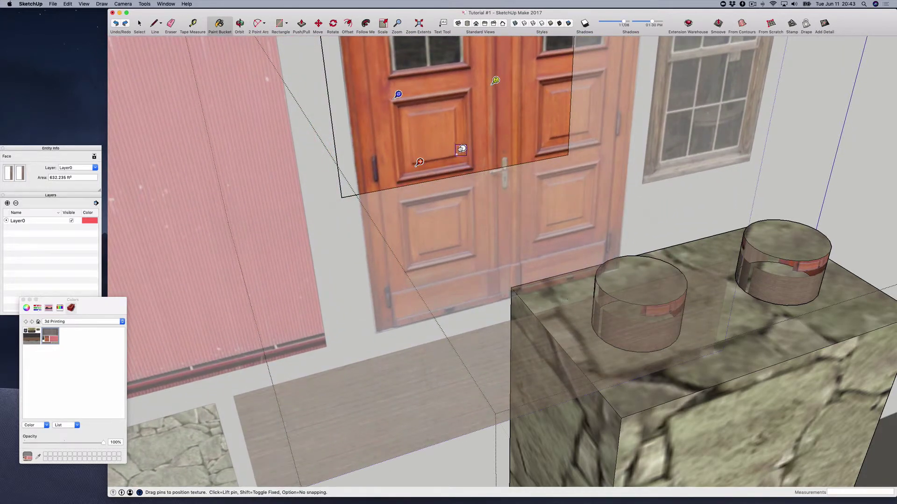
left_click(460, 150)
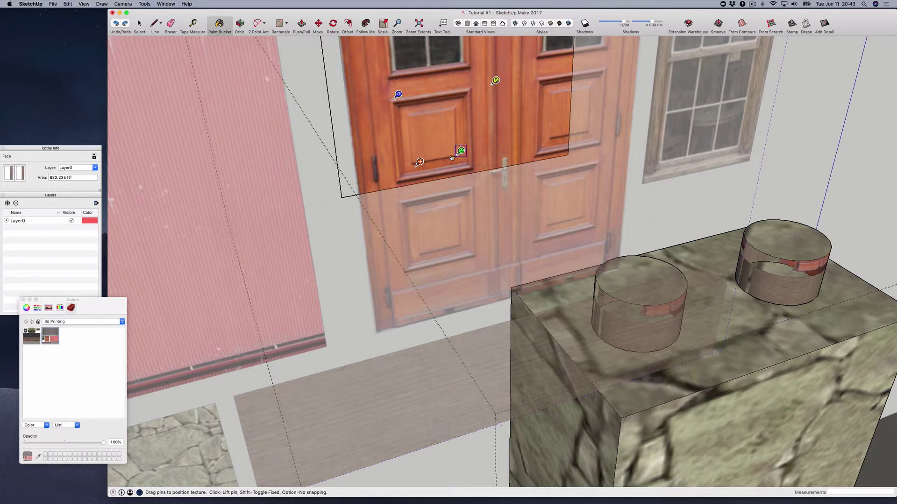
left_click(419, 162)
left_click(417, 159)
left_click(406, 104)
left_click(416, 111)
left_click(495, 81)
left_click(459, 105)
- Place the red pin at the rectangle's lower-left corner, stretch the green pin just past its lower-right corner, and finish positioning the texture
left_click_drag(419, 160, 354, 194)
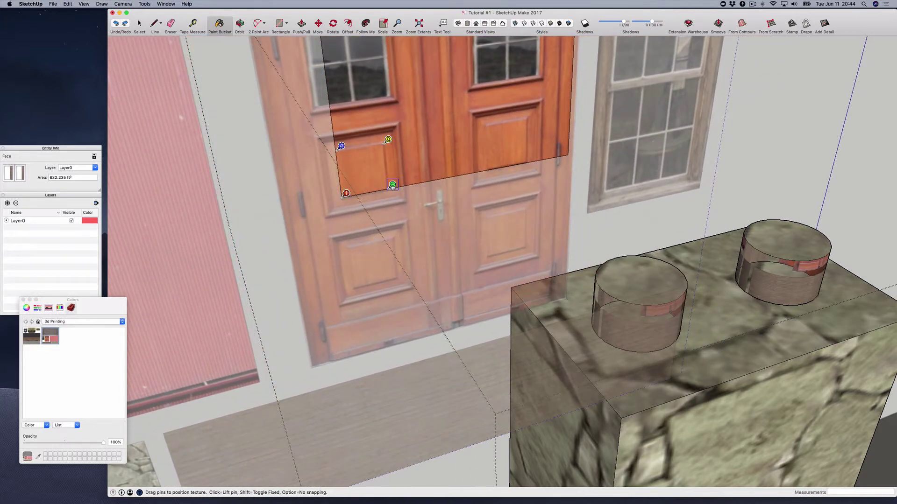
left_click_drag(392, 185, 546, 151)
middle_click_drag(547, 151, 562, 152)
left_click_drag(562, 152, 575, 150)
scroll(457, 151, "down", 5)
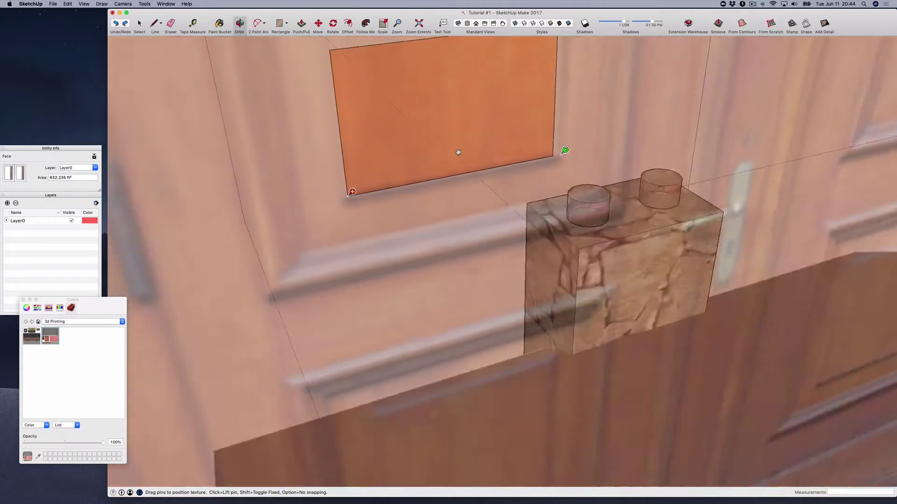
scroll(457, 144, "down", 3)
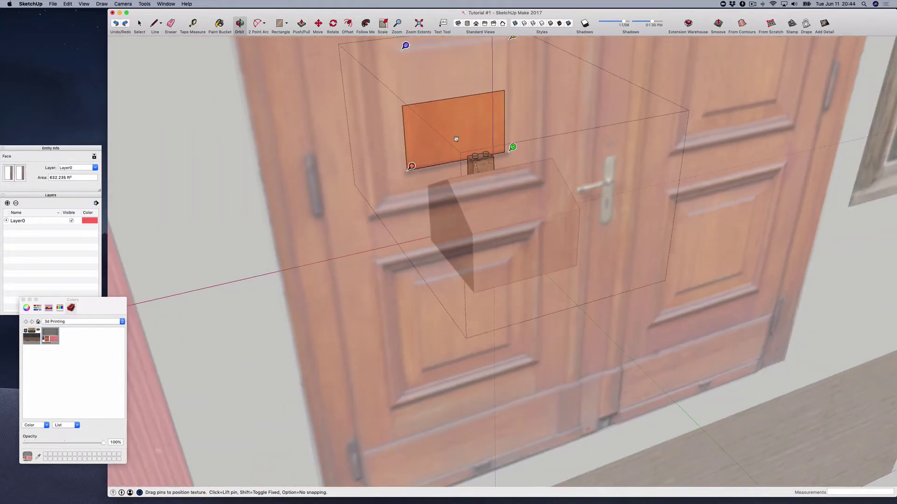
left_click(533, 110)
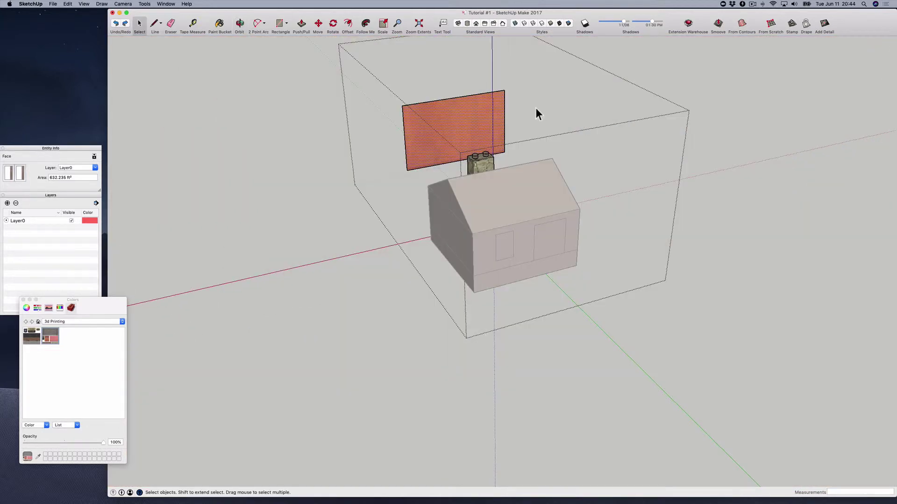
- Set the rectangle's texture to Projected
scroll(452, 122, "up", 5)
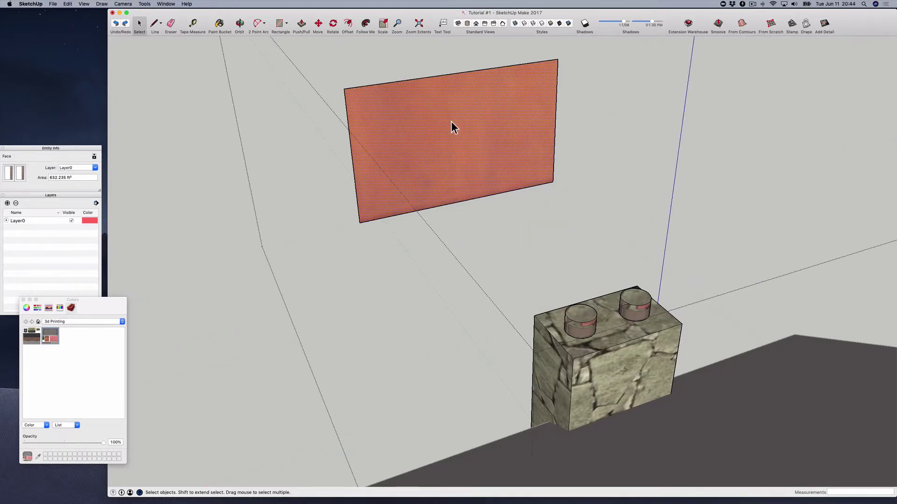
scroll(451, 122, "down", 2)
scroll(452, 122, "up", 3)
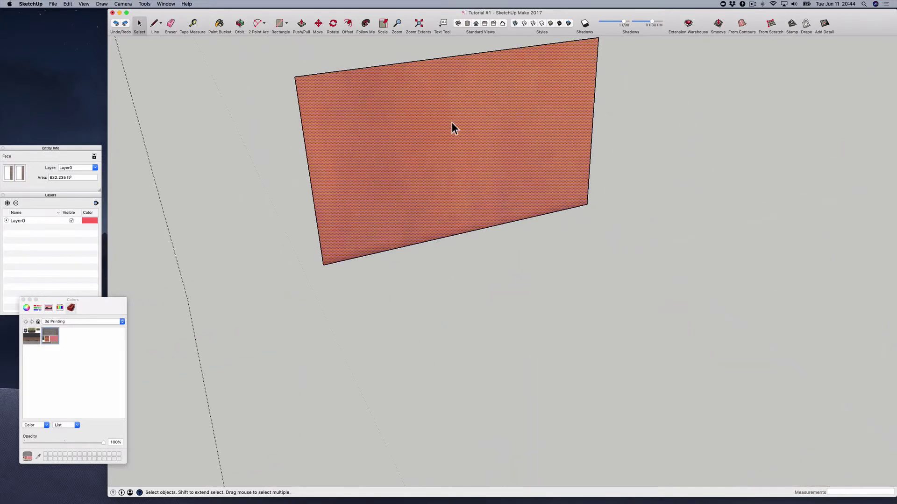
right_click(446, 124)
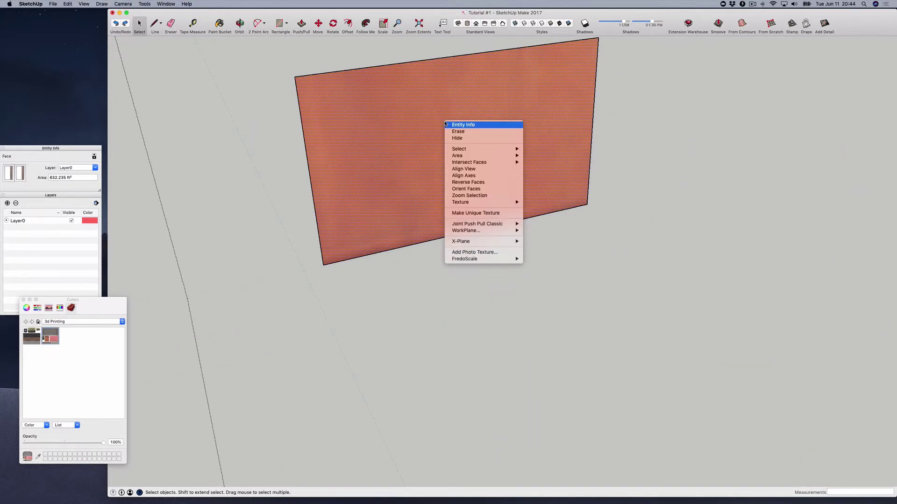
mouse_move(491, 204)
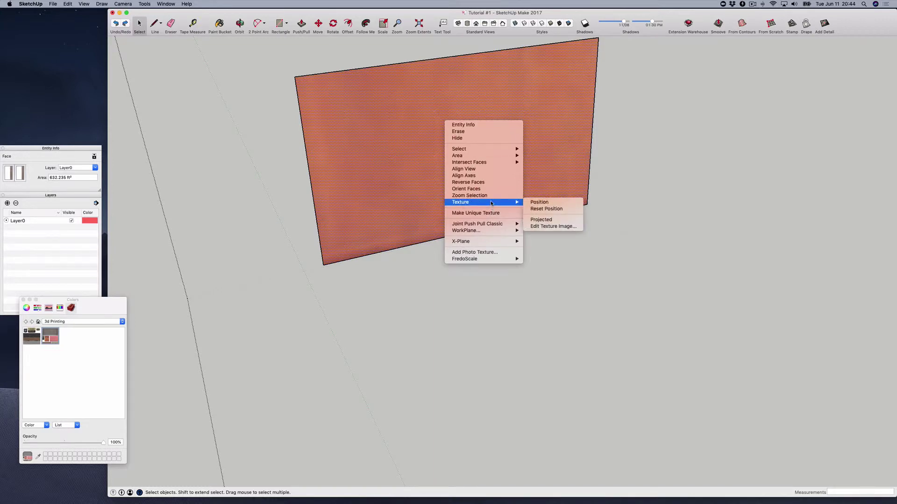
left_click(547, 221)
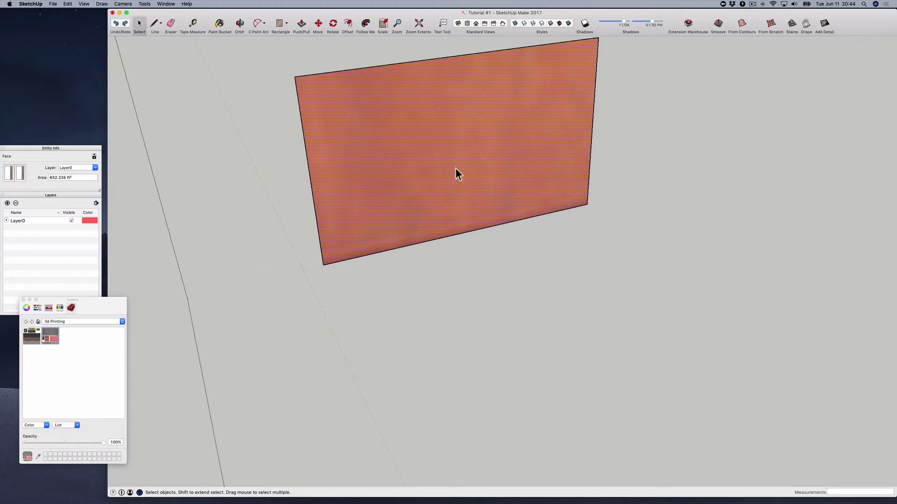
- Sample the projected wood texture from the rectangle and open the left pipe component inside its group for editing
key("b")
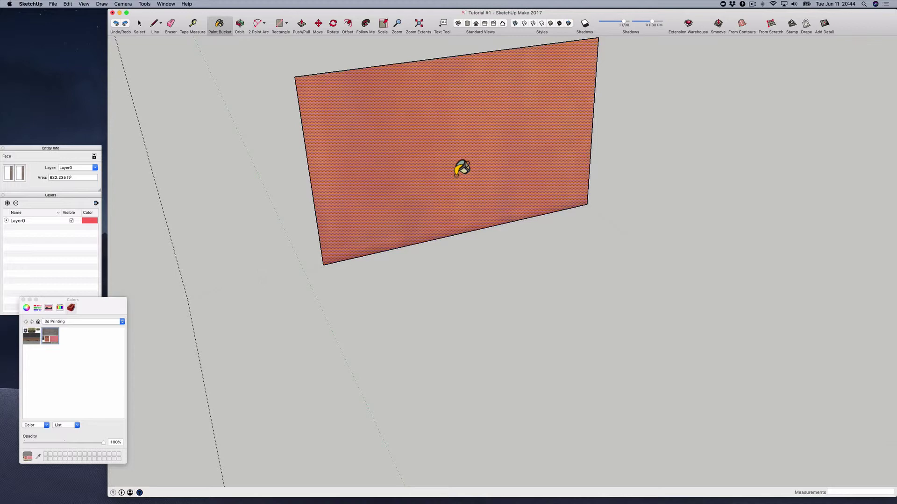
key("super")
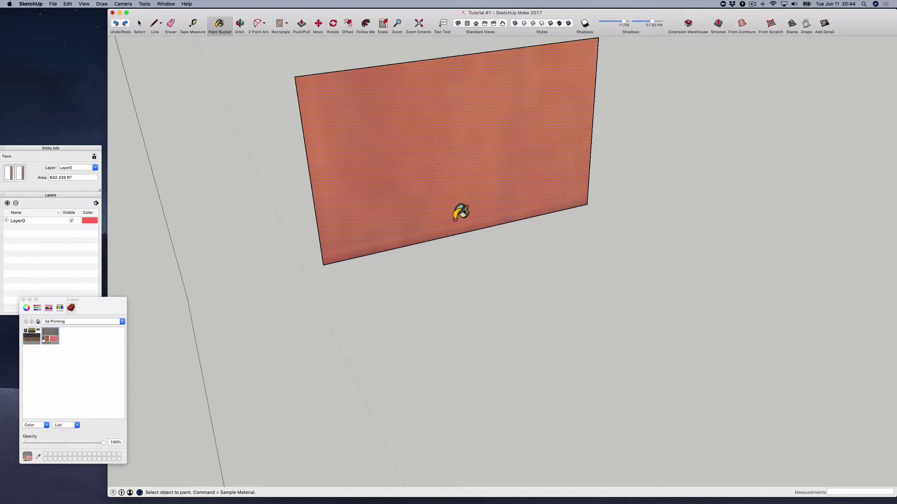
scroll(485, 215, "down", 3)
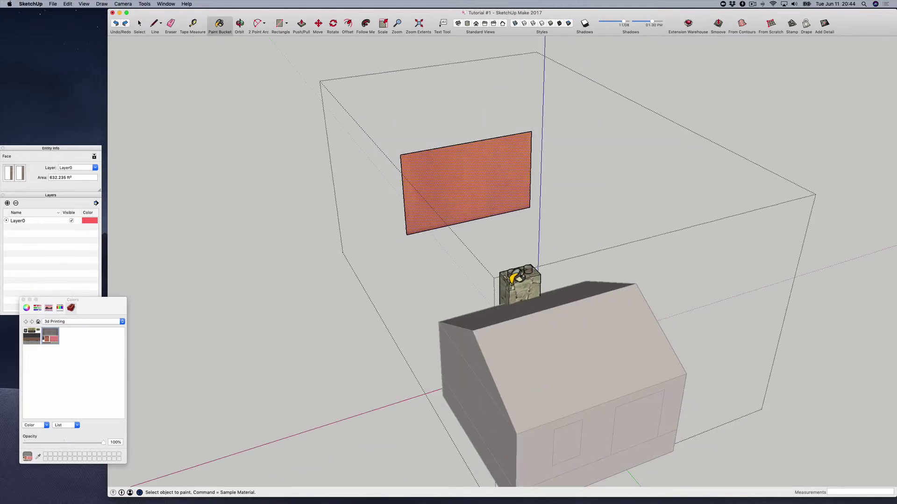
scroll(517, 284, "up", 5)
scroll(529, 274, "up", 3)
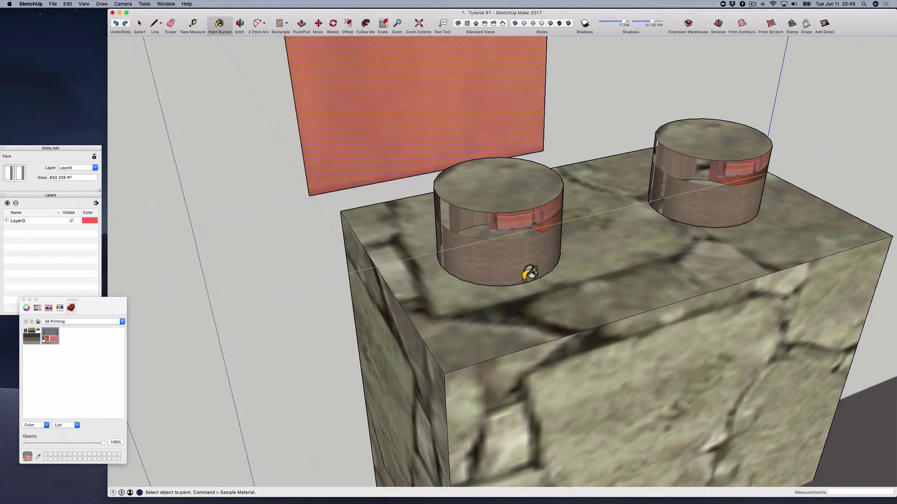
key("space")
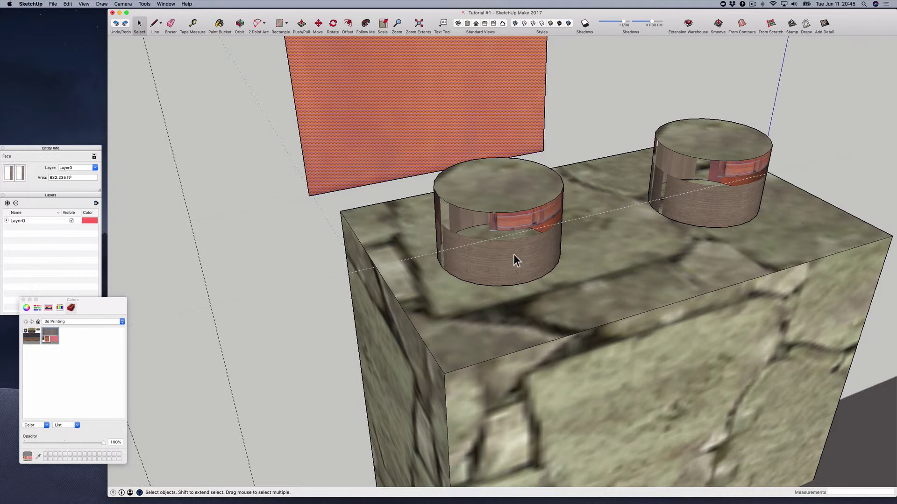
double_click(514, 254)
left_click(513, 253)
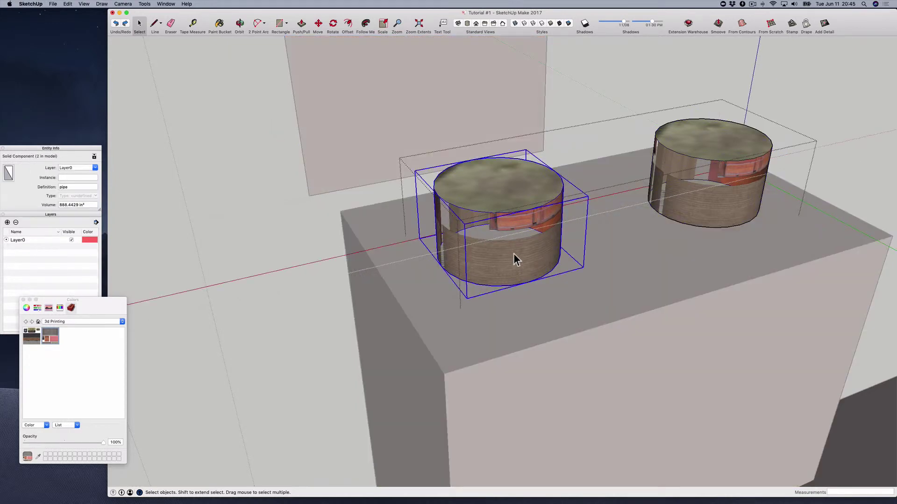
double_click(513, 254)
left_click(514, 254)
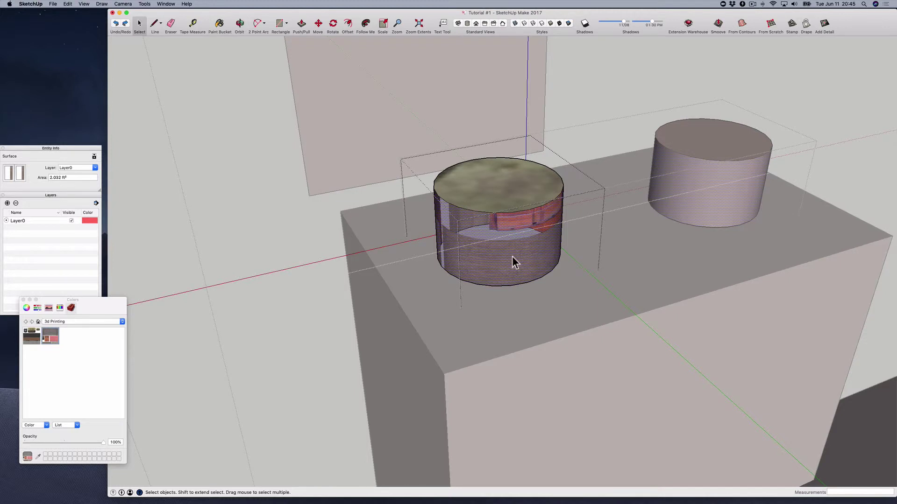
- Paint the pipe's curved side and top face with the sampled wood texture
key("b")
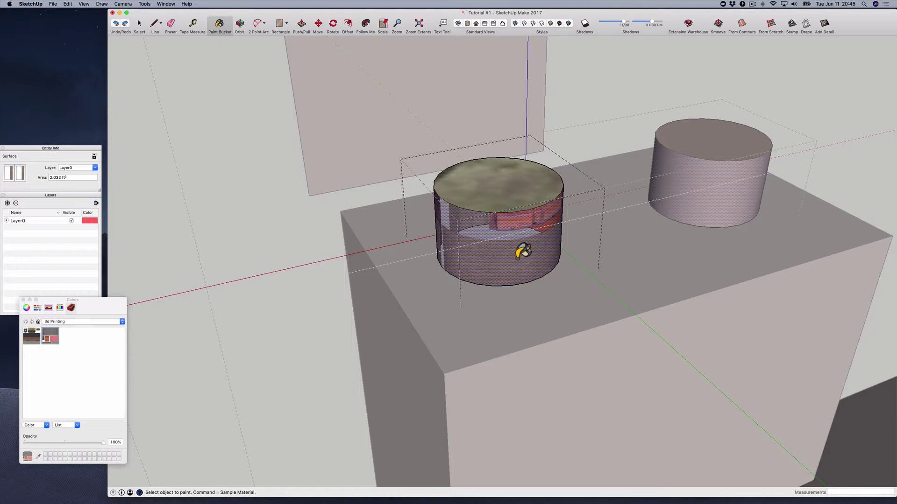
left_click(520, 254)
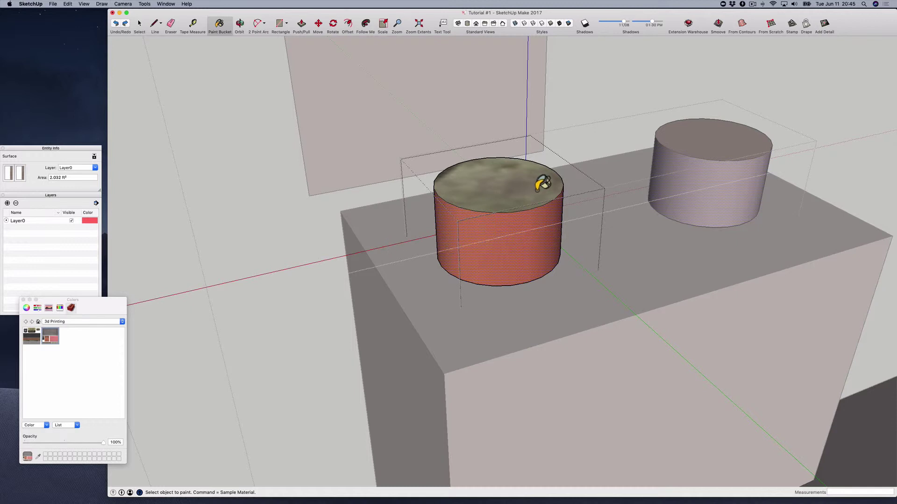
left_click(506, 189)
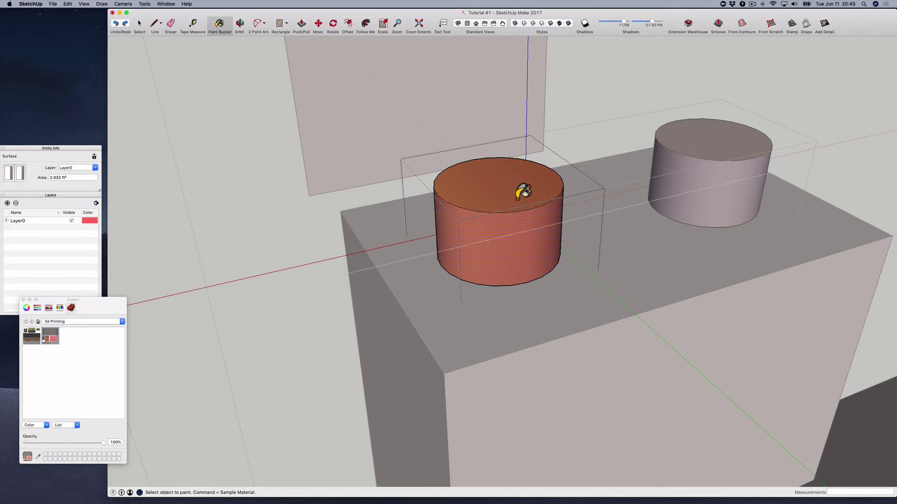
- Inspect the texture options for the pipe's top face and curved side, and leave the pipe component
key("space")
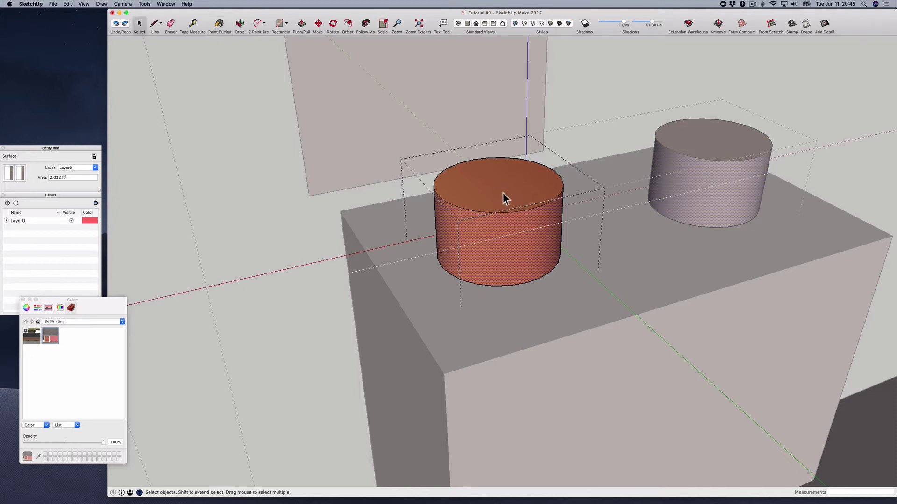
left_click(502, 192)
right_click(503, 193)
left_click(502, 192)
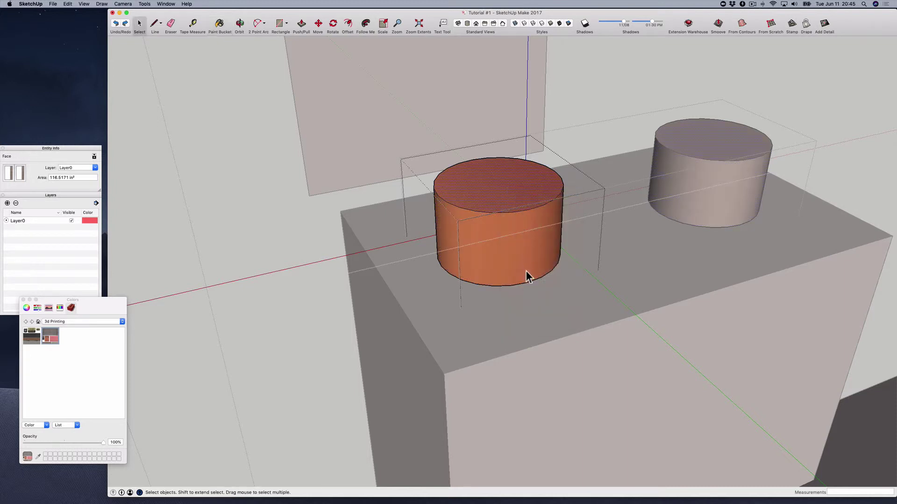
right_click(479, 181)
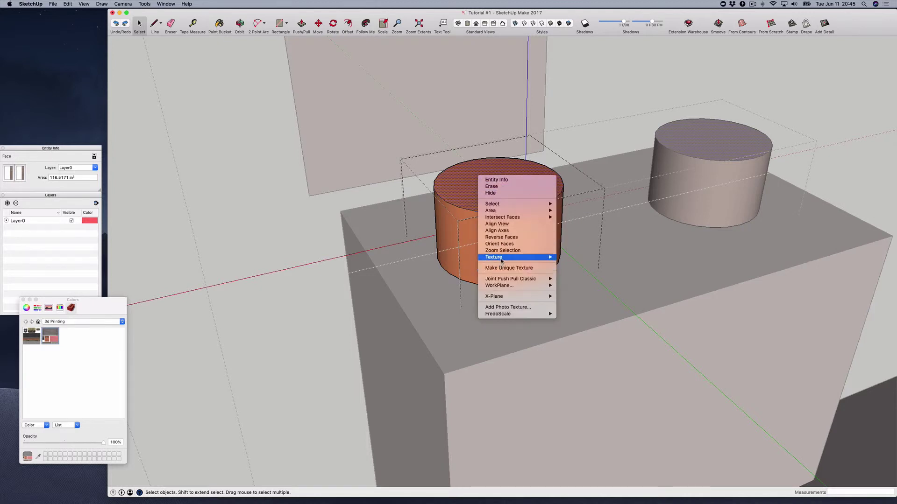
mouse_move(504, 259)
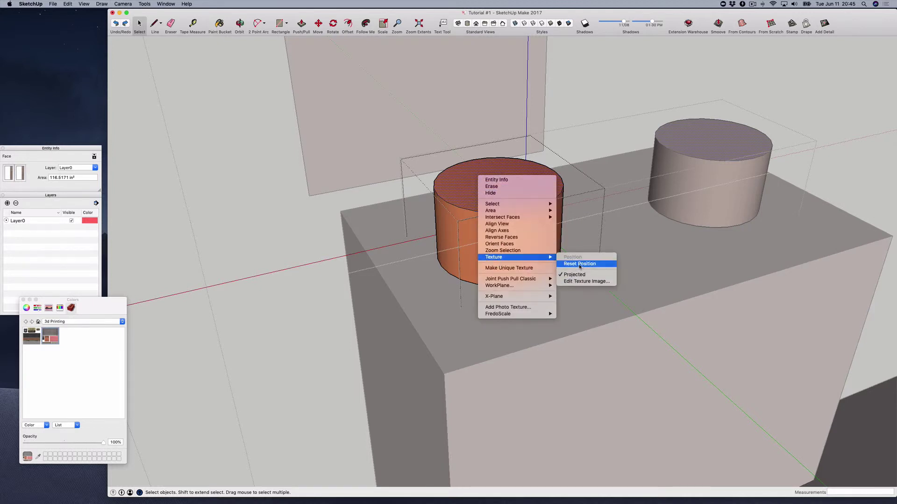
left_click(496, 180)
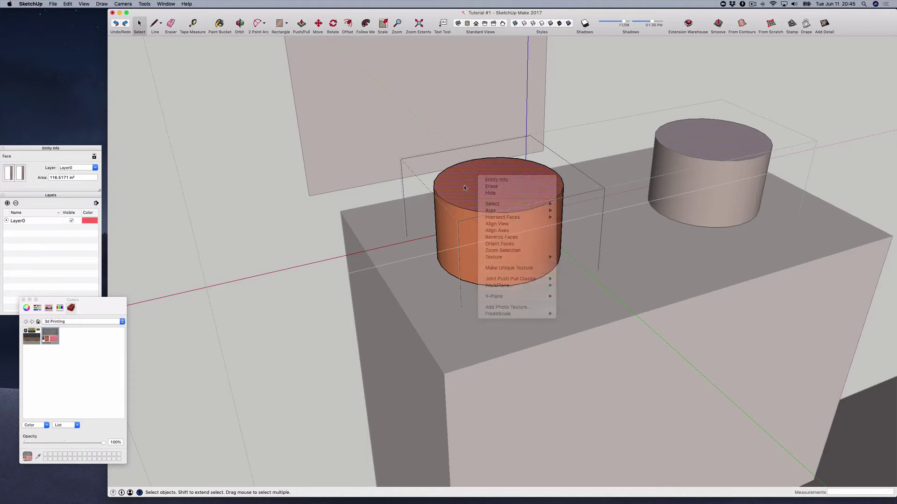
left_click(500, 242)
right_click(501, 242)
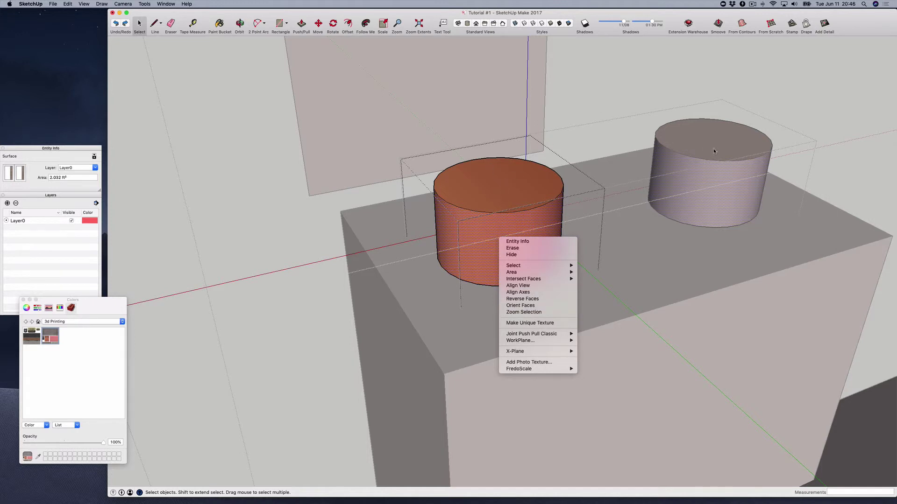
left_click(734, 79)
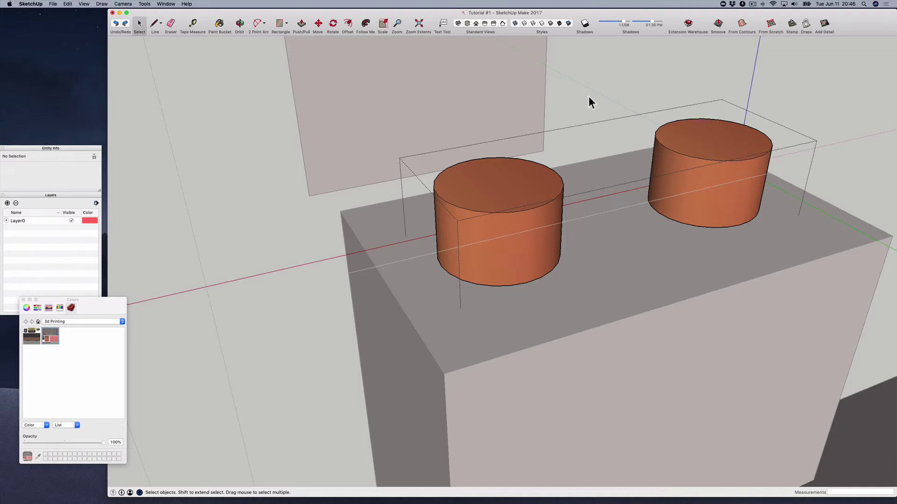
- Open the left pipe component for editing and offset its top face's edge inward by about 1 5/16"
key("o")
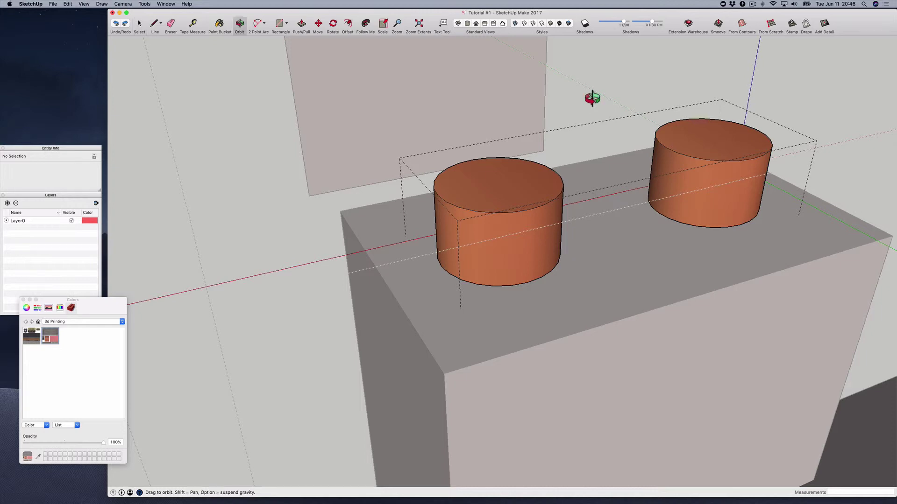
left_click_drag(591, 97, 563, 198)
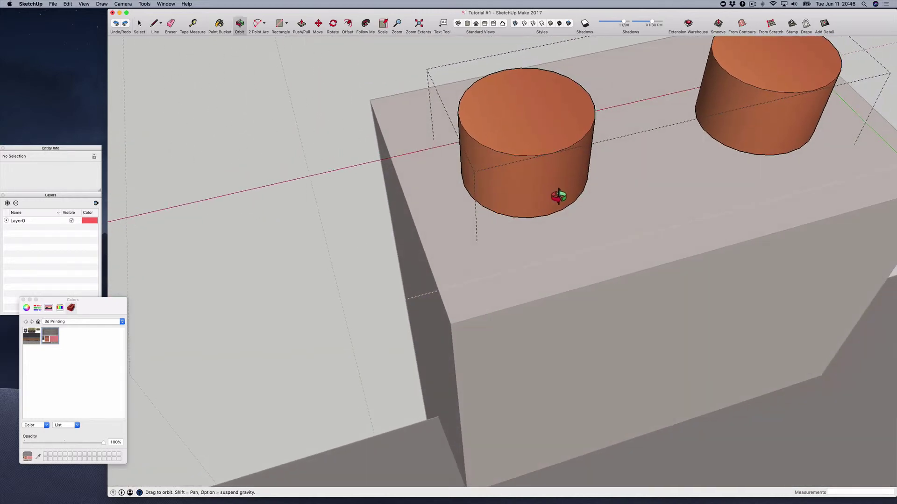
left_click(348, 25)
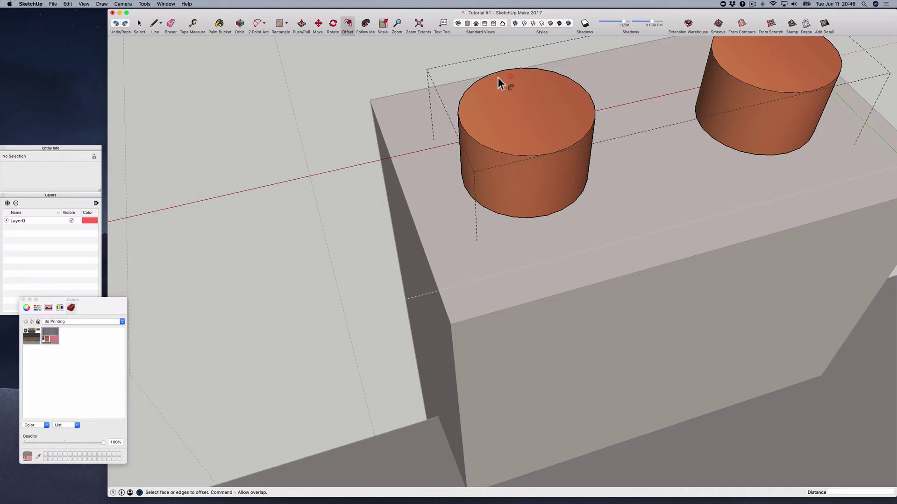
key("space")
double_click(517, 99)
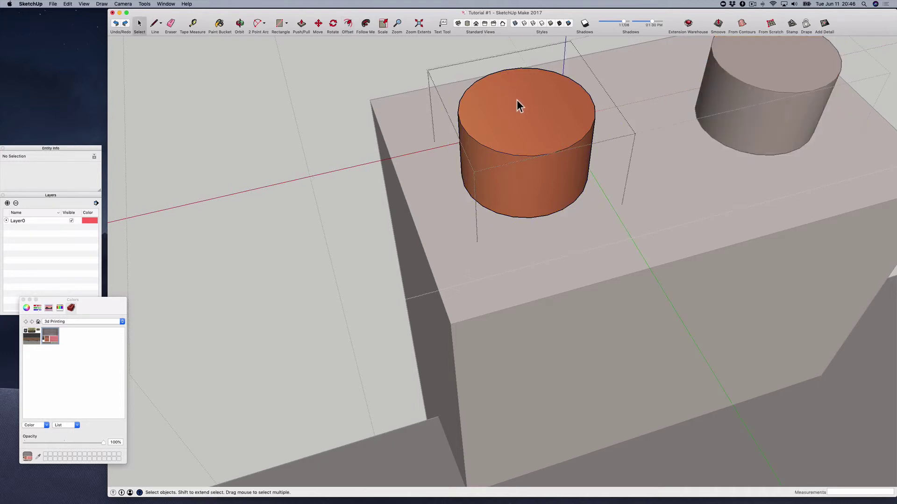
double_click(516, 101)
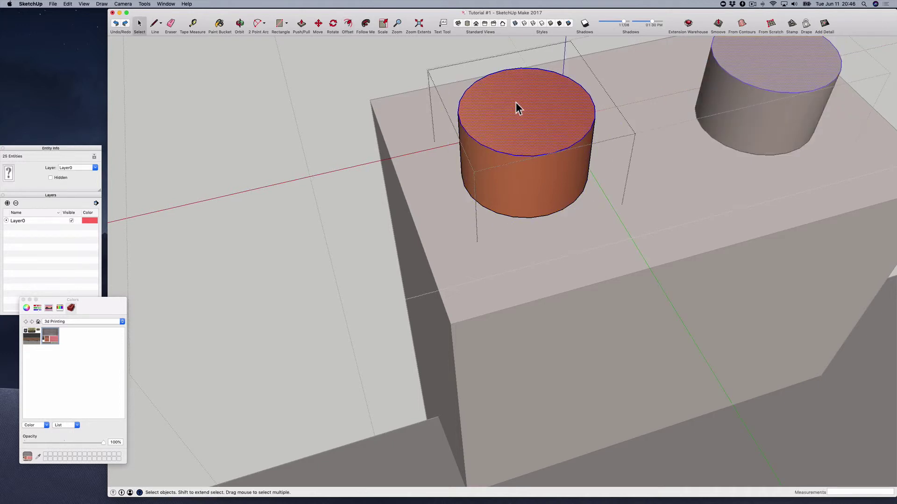
left_click(349, 27)
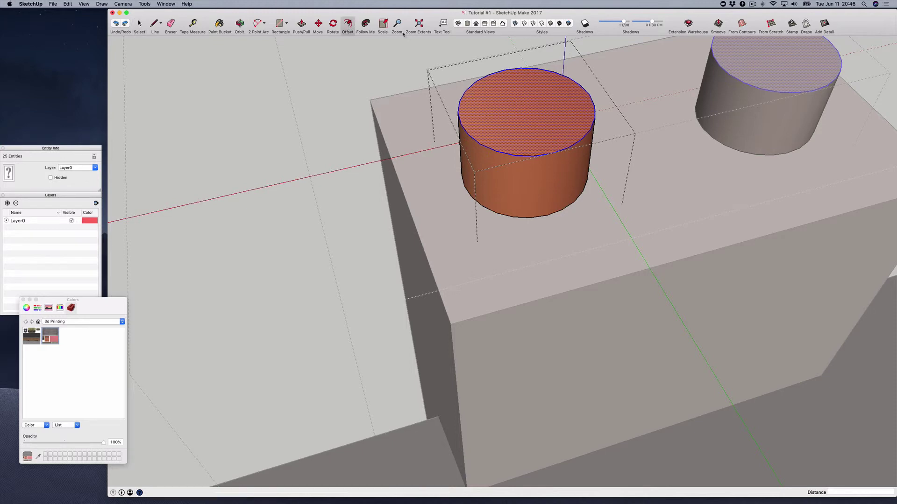
left_click(491, 75)
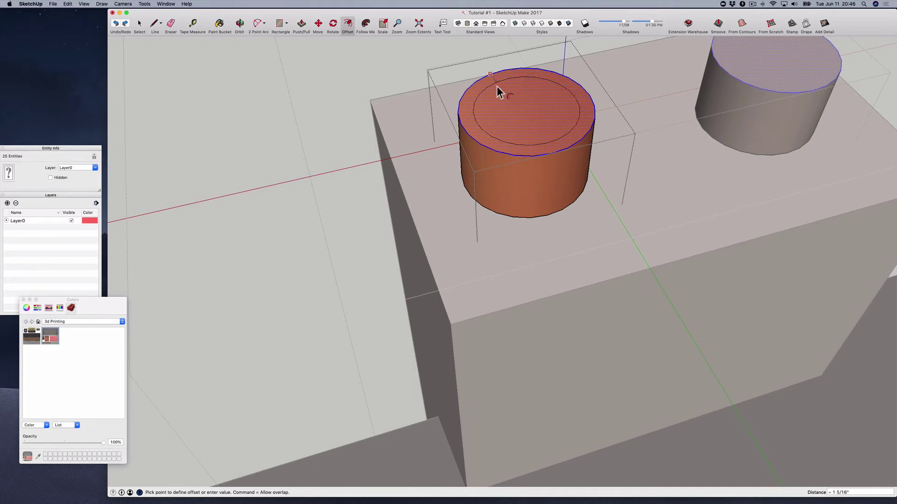
left_click(497, 87)
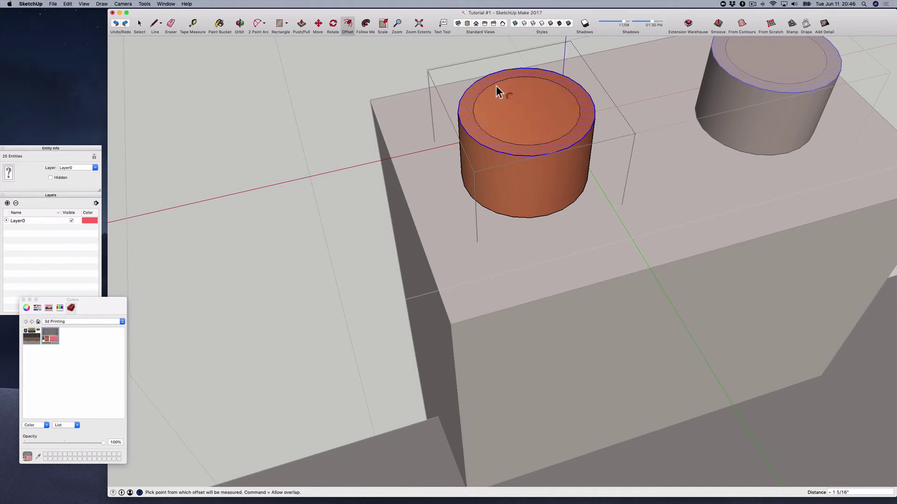
- Push the pipe's inner top circle down about 6 7/8" to hollow it, and leave the component
key("space")
left_click(531, 112)
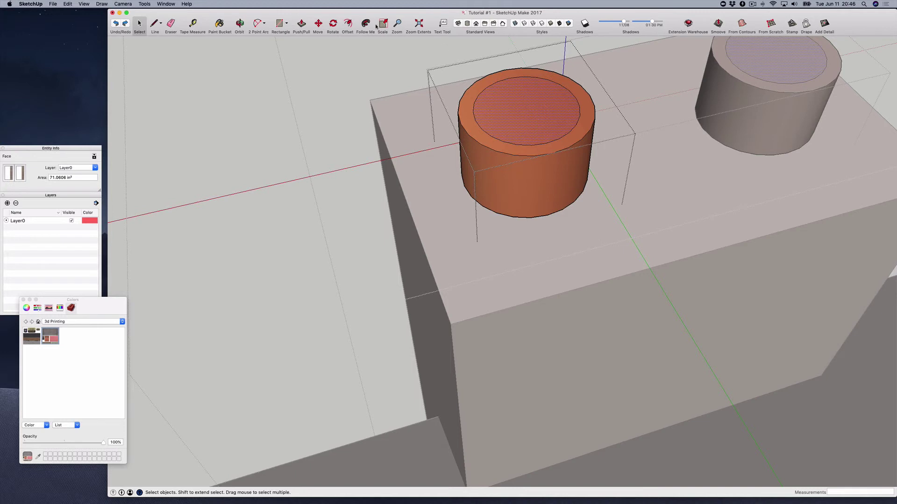
left_click(301, 23)
left_click_drag(537, 120, 549, 176)
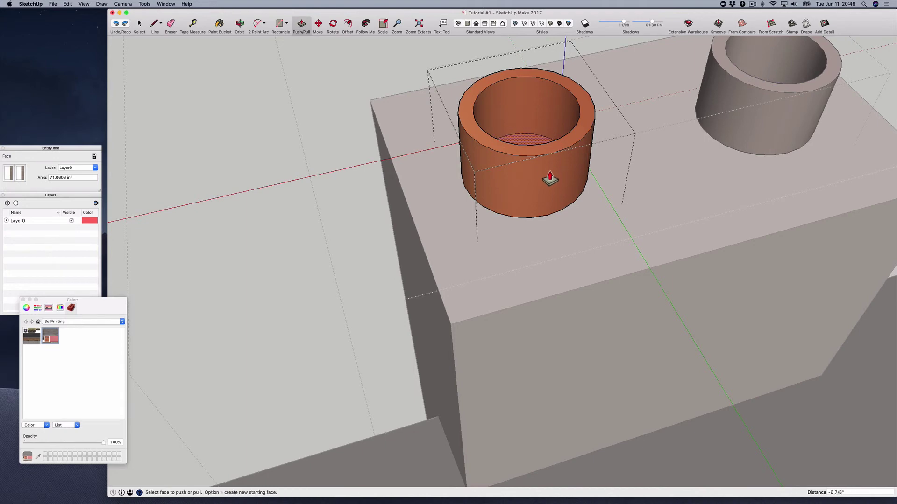
key("space")
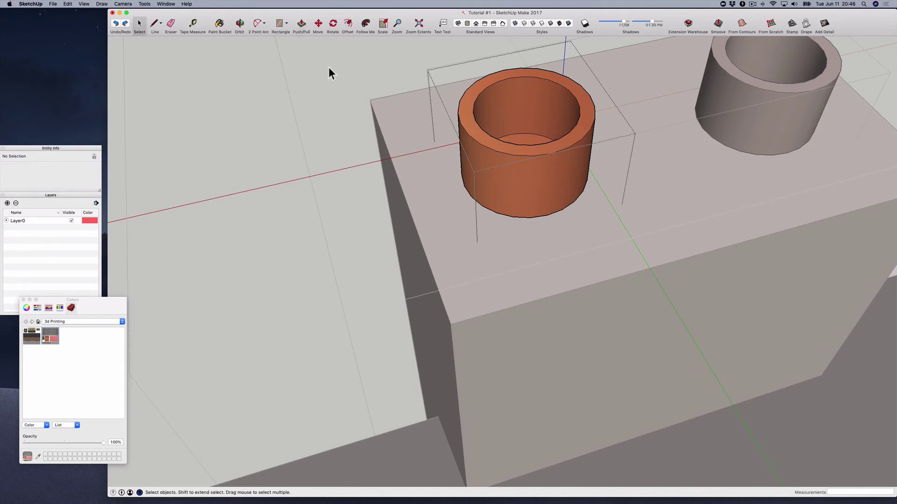
left_click(326, 66)
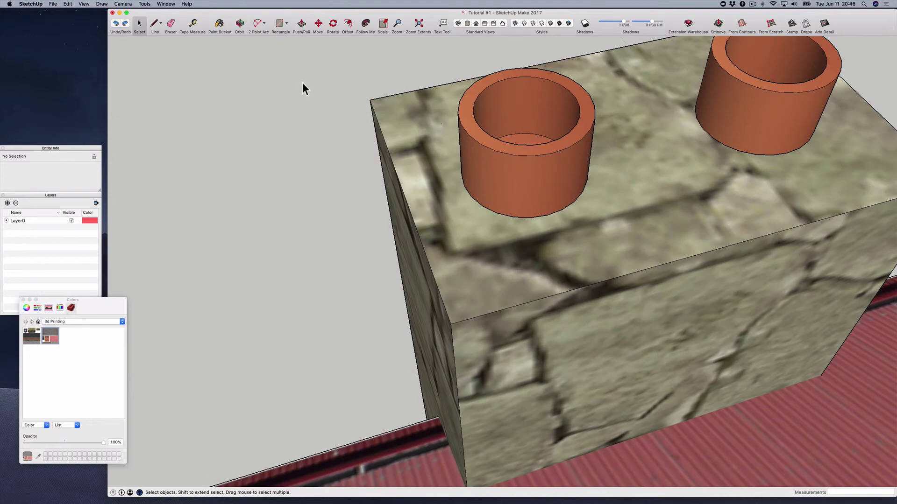
- Open the group containing the wood-textured helper rectangle beside the chimney and delete the rectangle with its edges
scroll(301, 136, "down", 15)
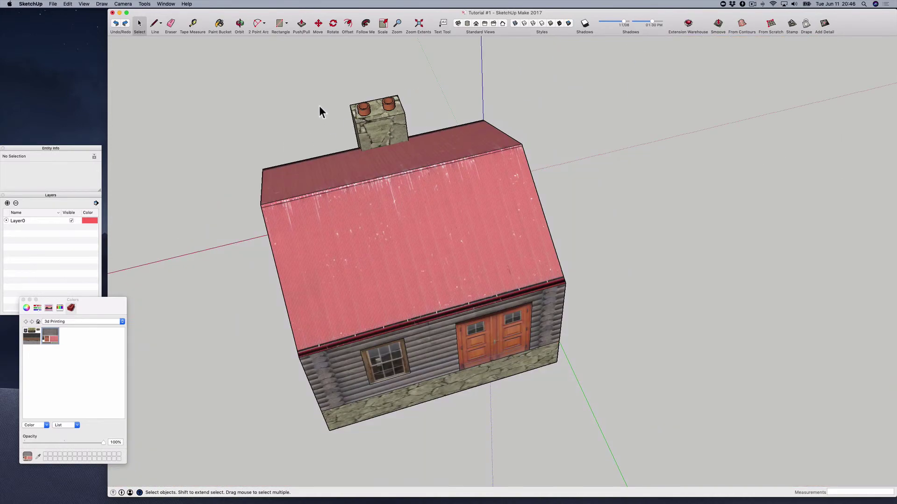
key("o")
left_click_drag(300, 106, 467, 67)
left_click_drag(226, 192, 134, 174)
key("space")
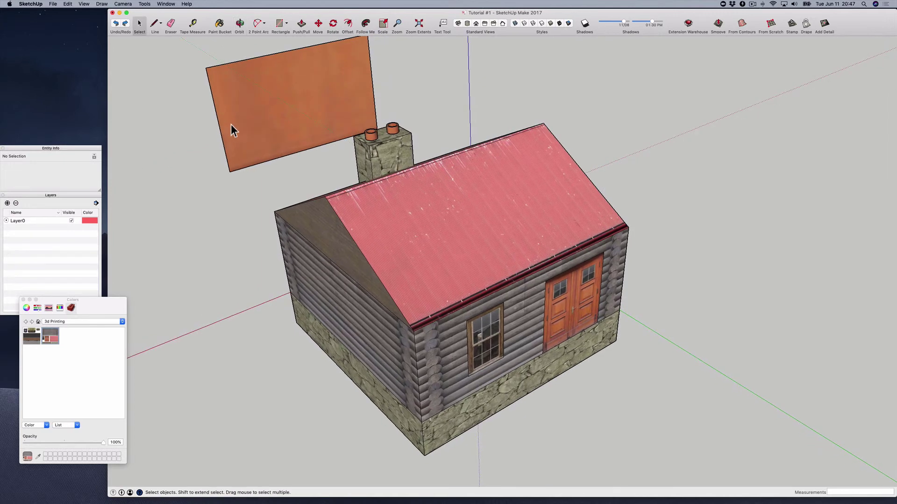
double_click(253, 110)
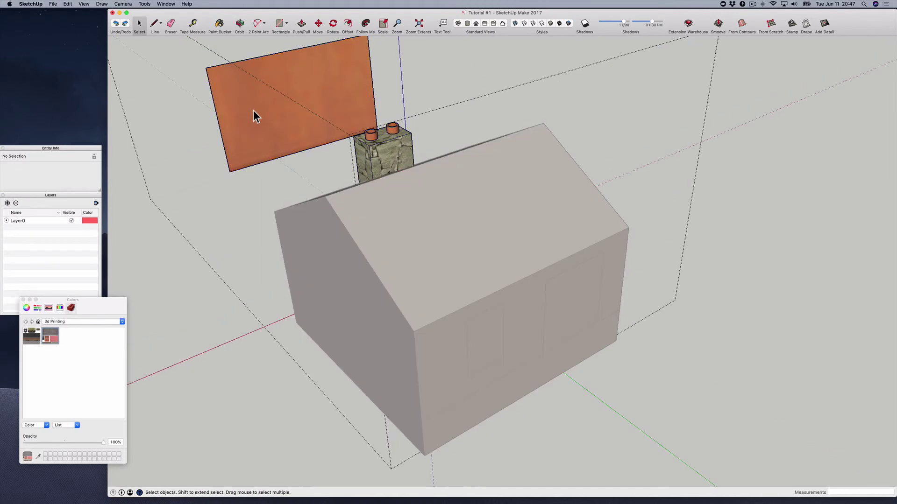
double_click(254, 110)
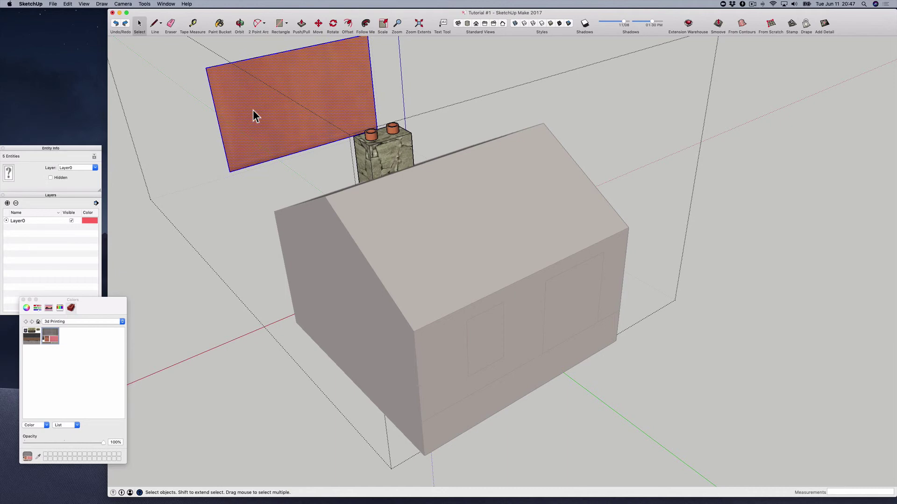
key("Delete")
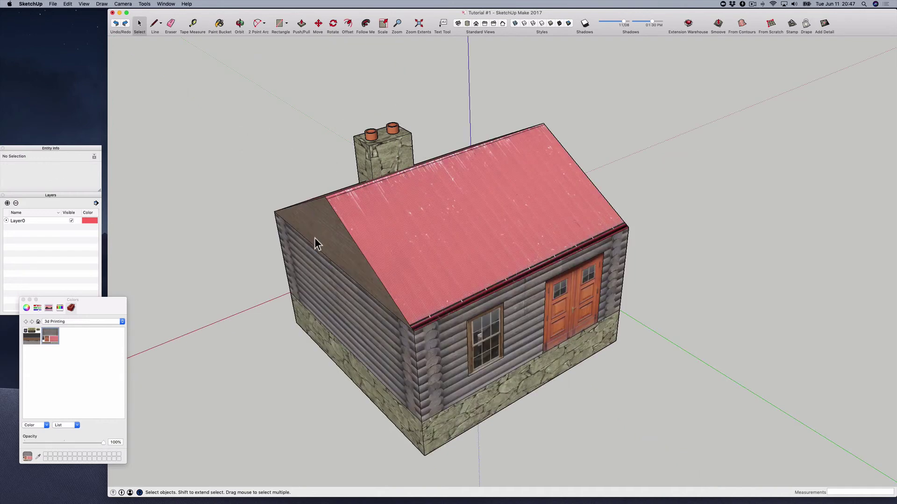
- Examine the textured cabin from all sides, including a close look at the chimney and its two hollow pipes
key("o")
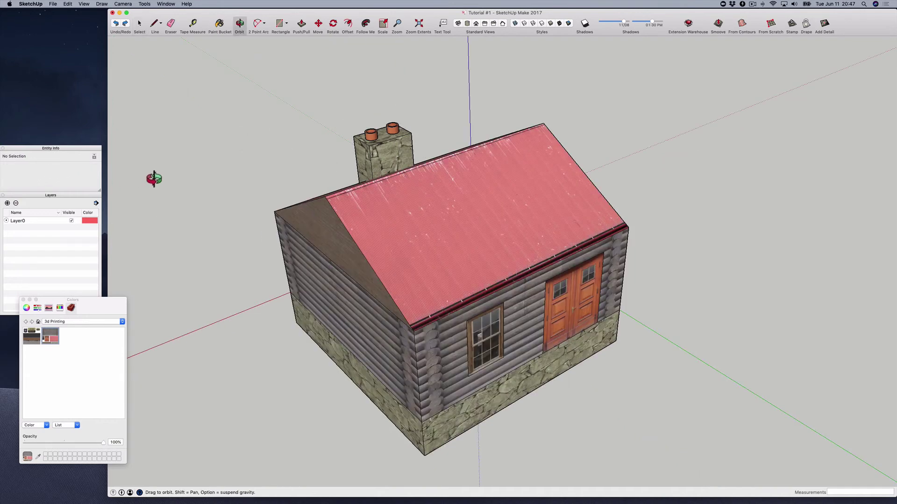
left_click_drag(182, 172, 585, 88)
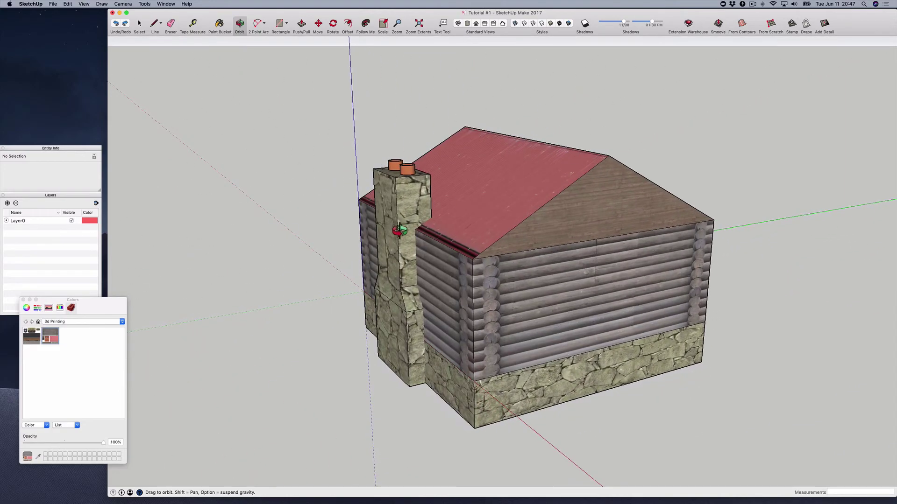
left_click_drag(400, 230, 353, 239)
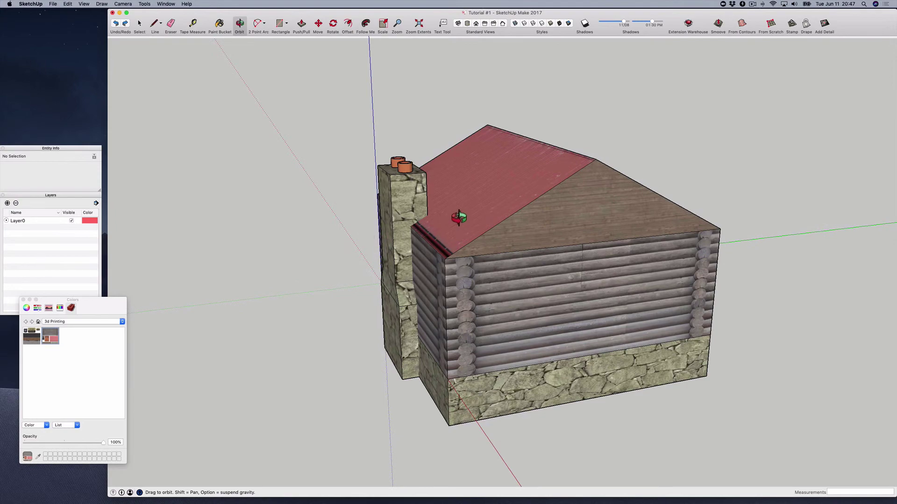
left_click_drag(458, 216, 566, 236)
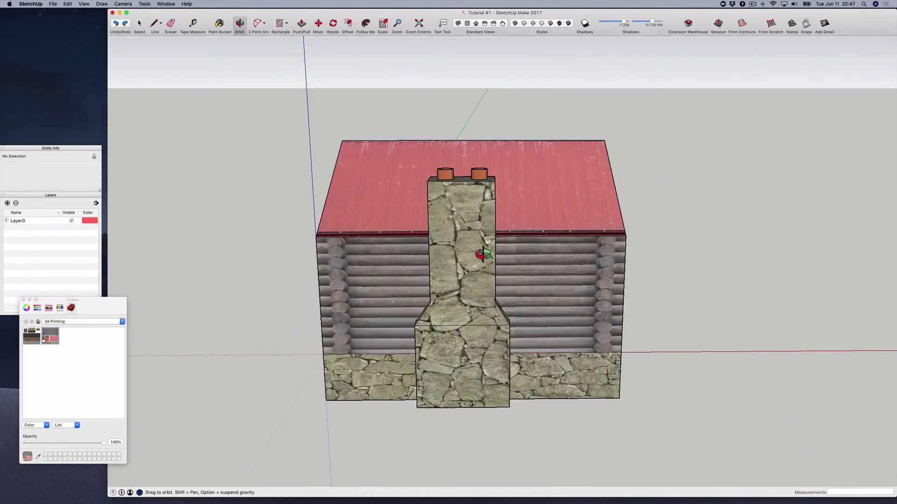
left_click_drag(342, 274, 462, 295)
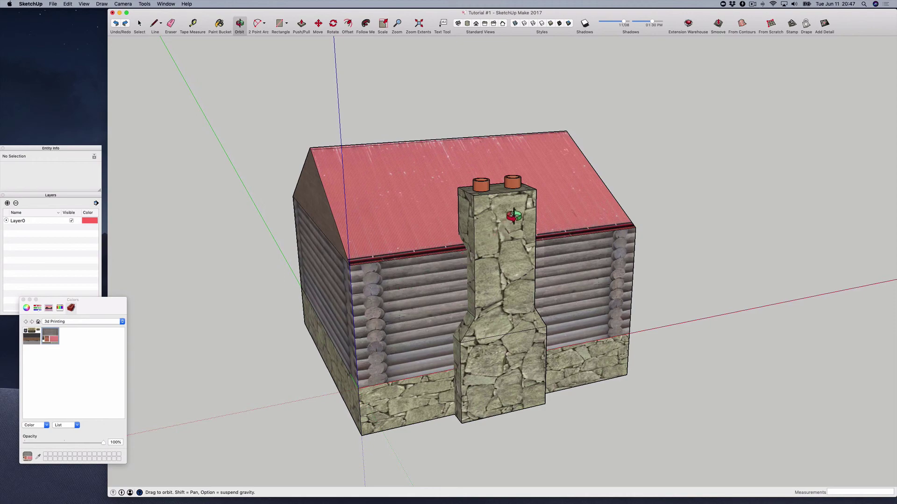
left_click_drag(517, 211, 499, 276)
scroll(539, 226, "up", 10)
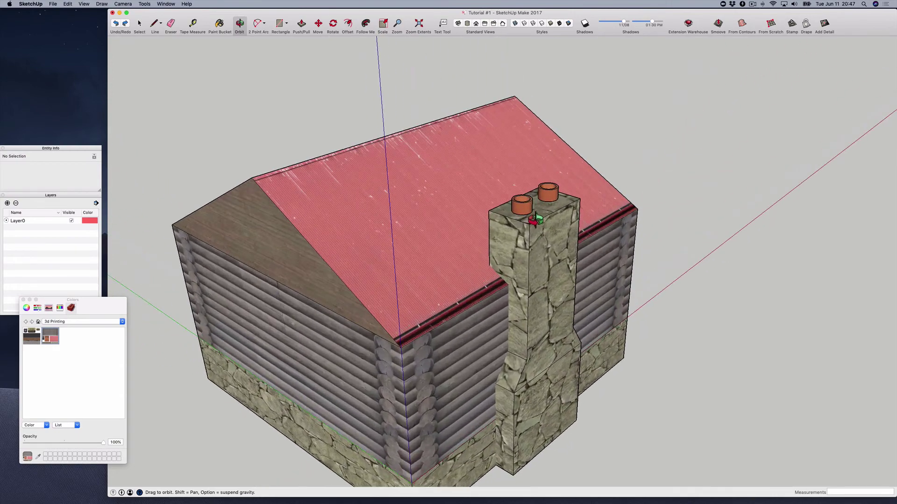
scroll(538, 216, "down", 8)
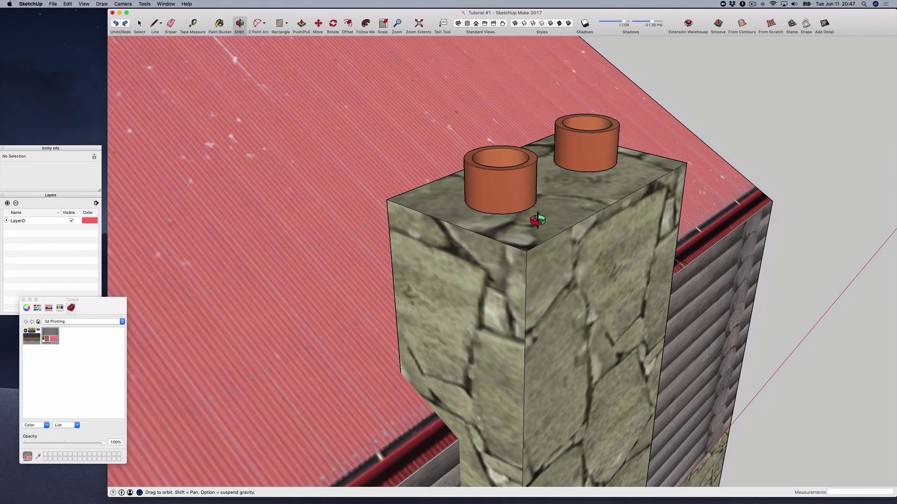
left_click_drag(537, 226, 622, 237)
left_click_drag(558, 277, 671, 264)
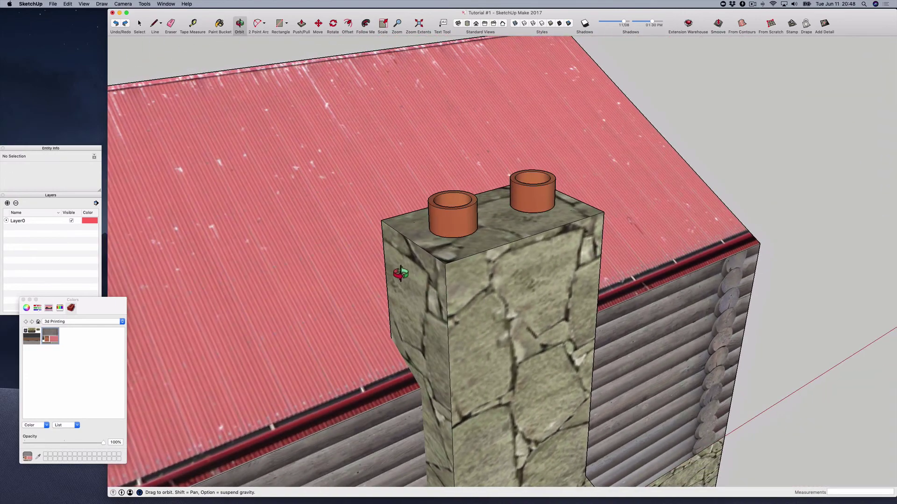
left_click_drag(400, 273, 524, 224)
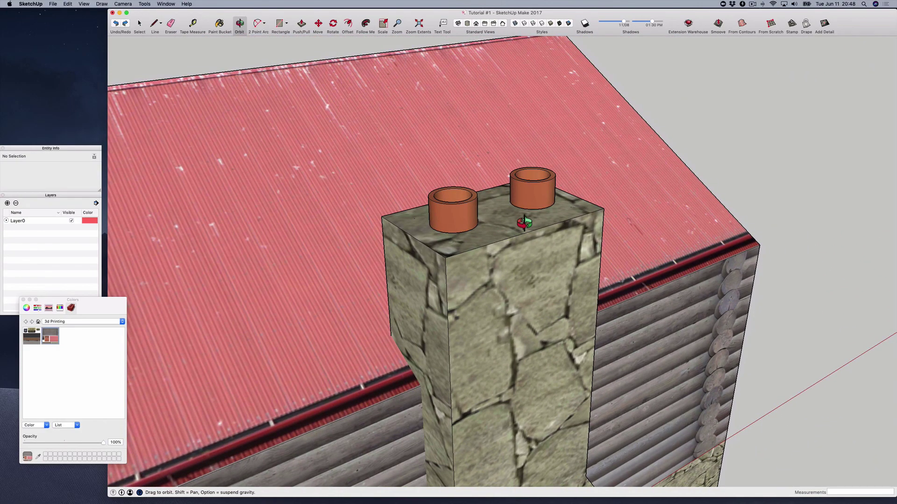